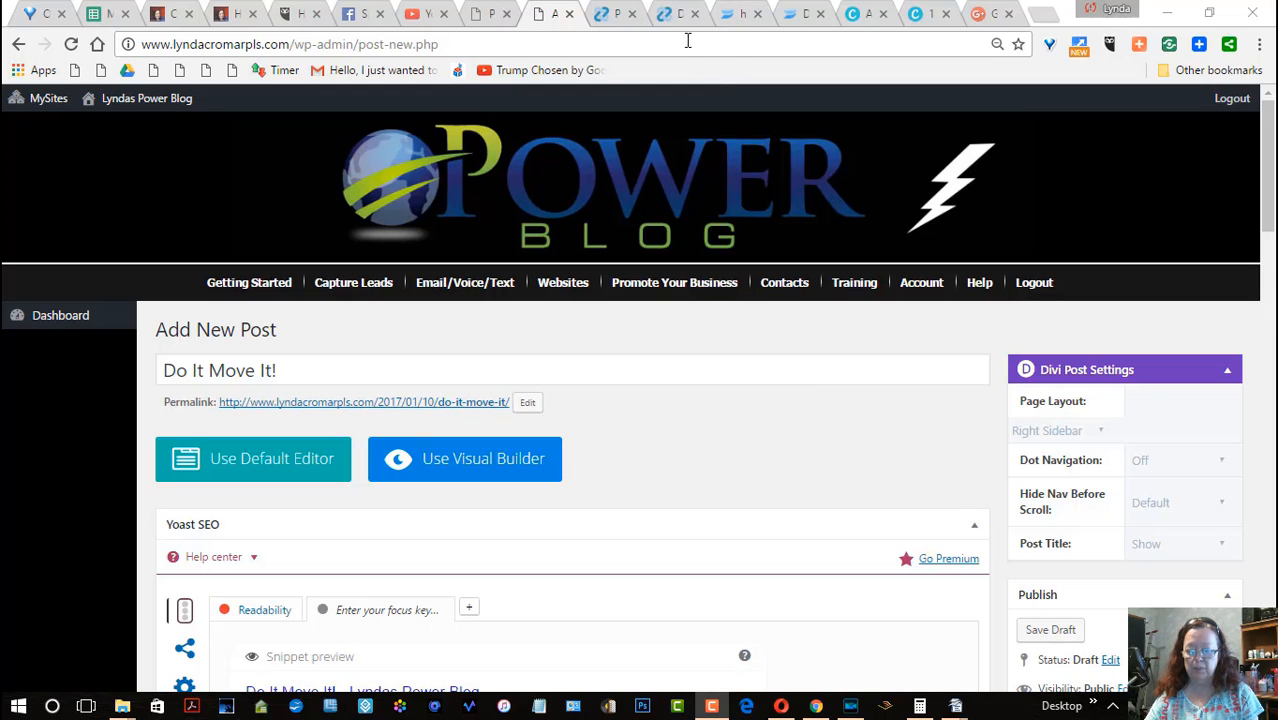
Step: Save the "Do It! Move It!" picture from the original blog post to the Downloads folder as a JPEG image
click(667, 15)
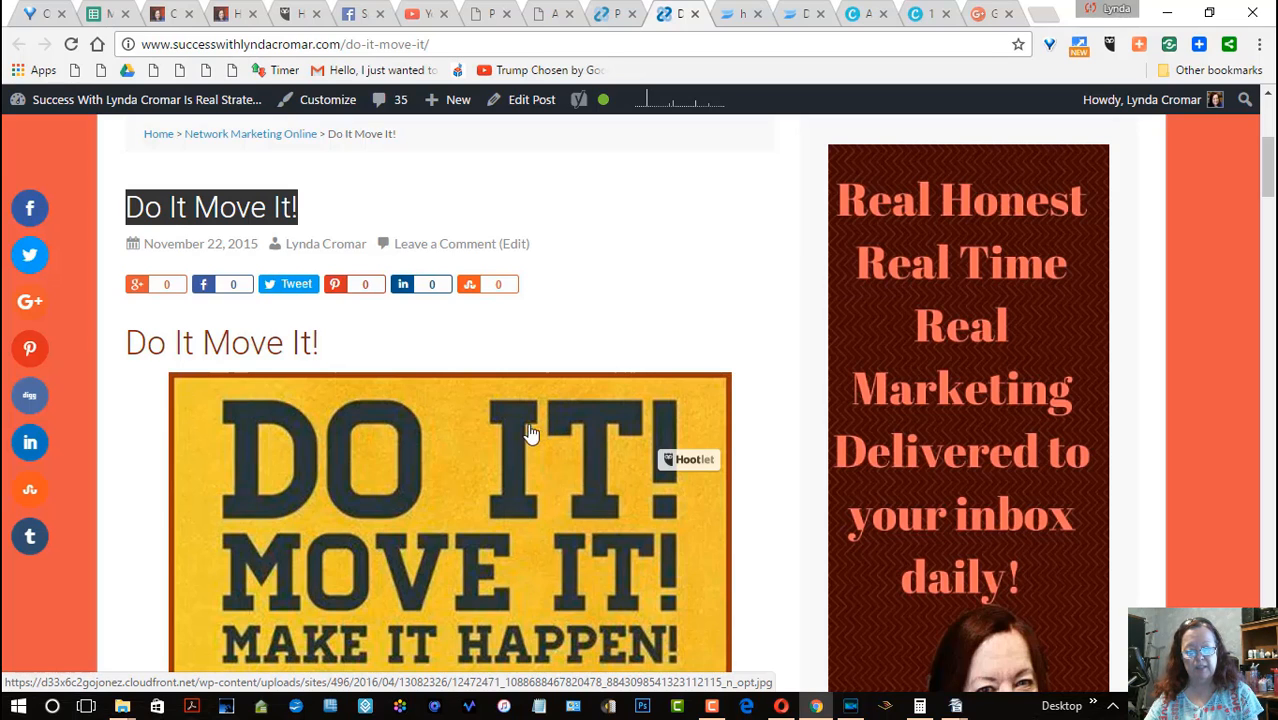
right_click(488, 481)
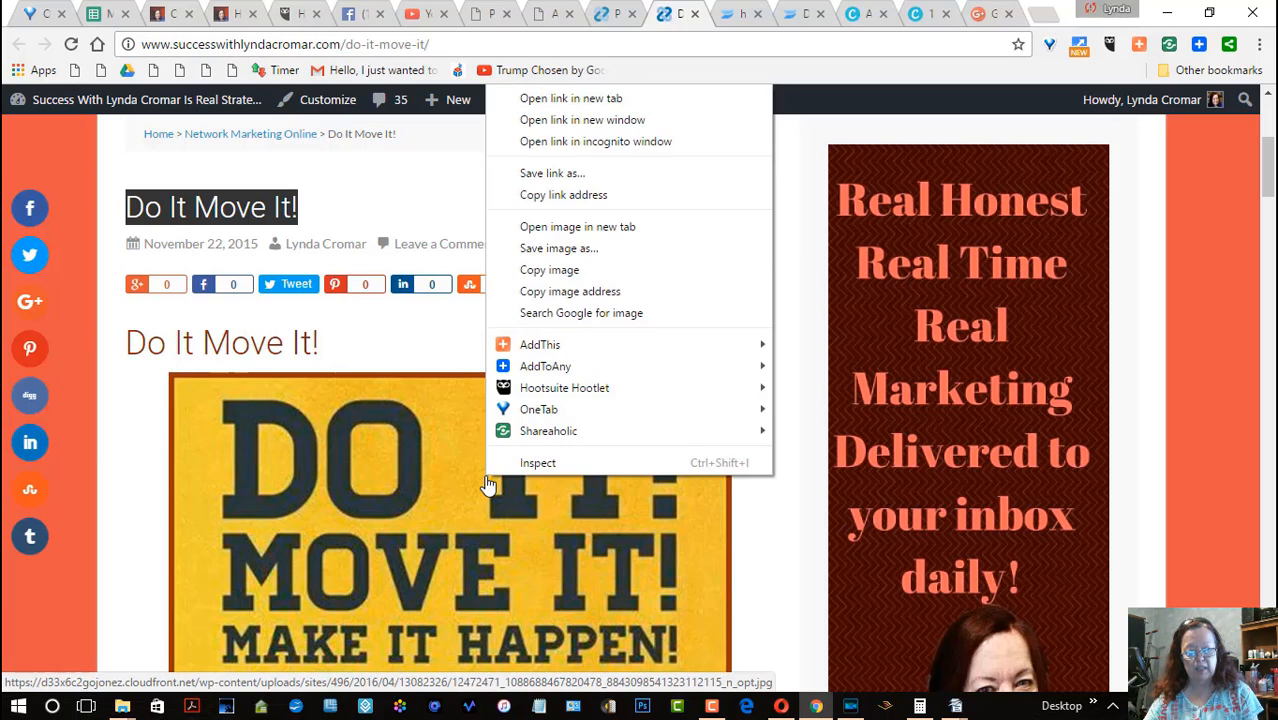
click(592, 254)
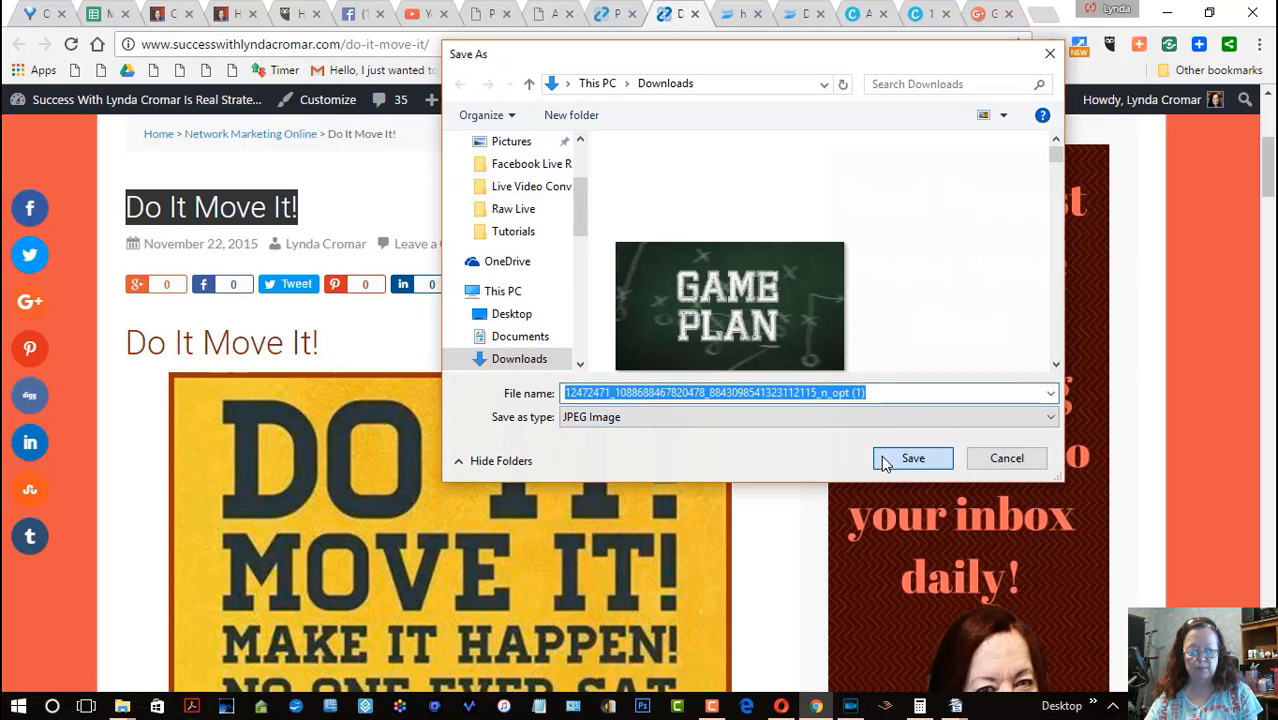
click(912, 458)
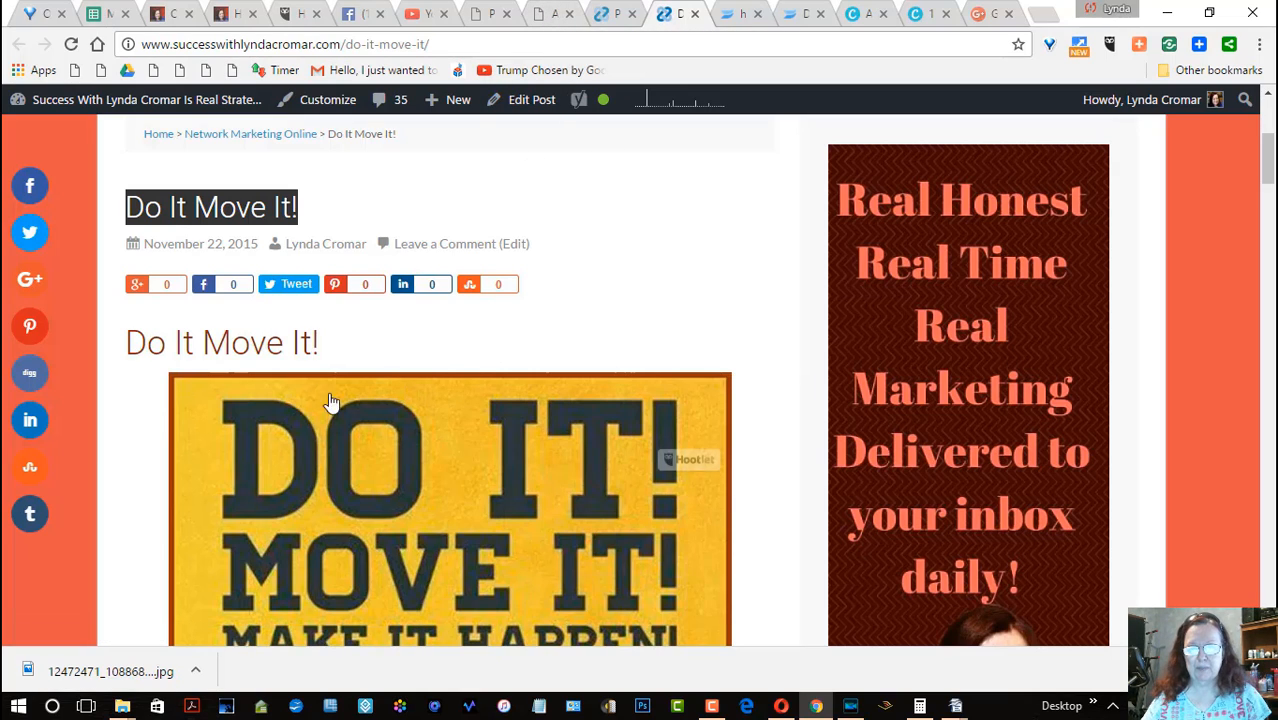
Step: Load the saved library layout "new layout with top and bottom share buttons" into the new post, replacing the existing content
click(551, 18)
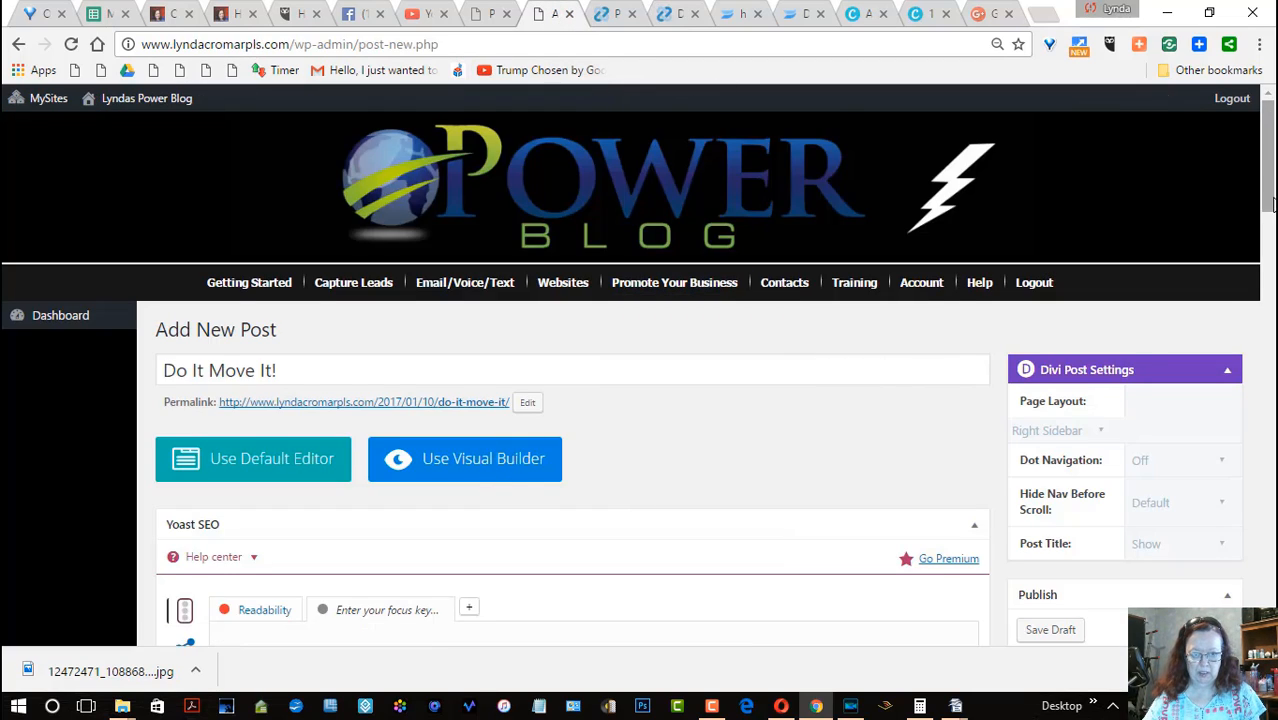
drag(1269, 187, 1269, 472)
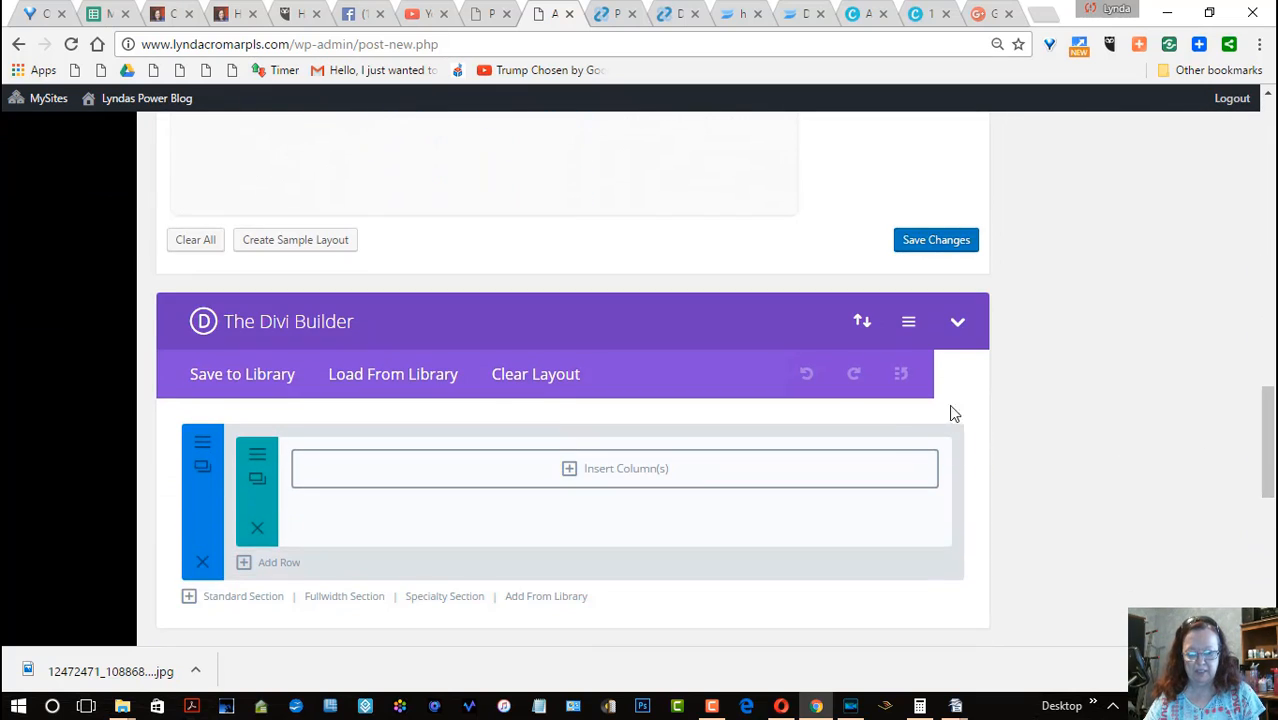
click(395, 378)
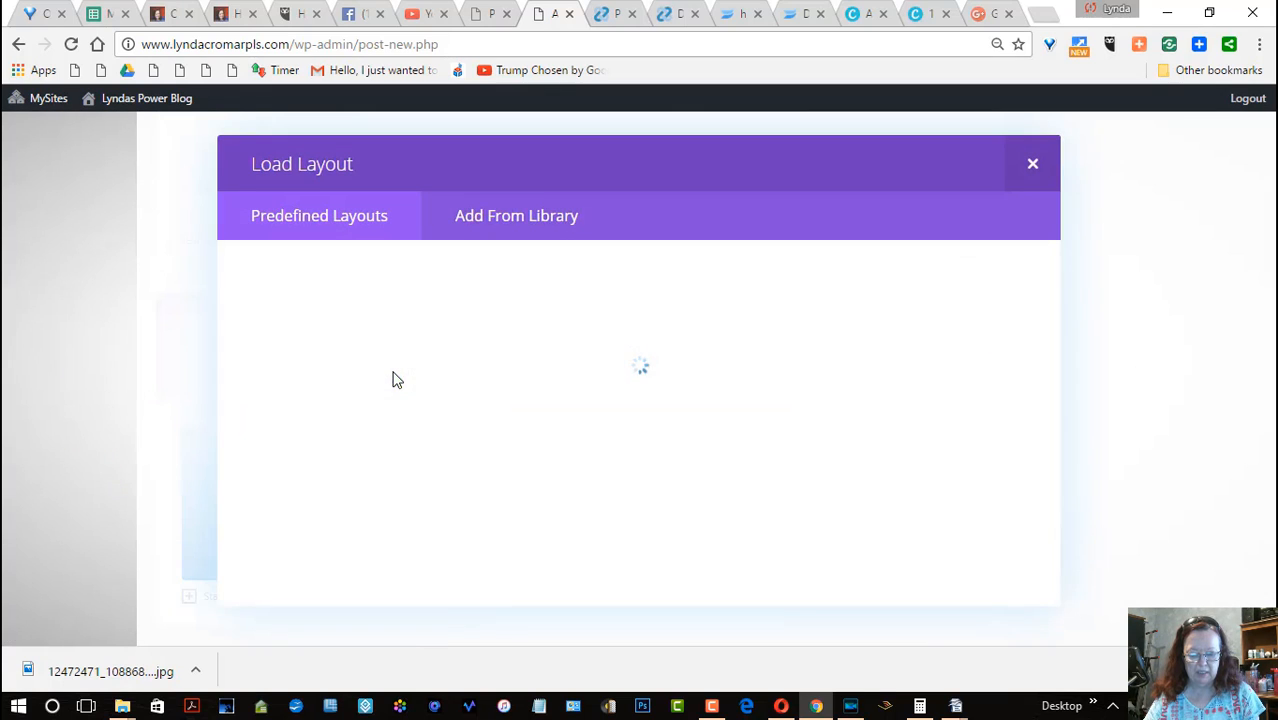
click(508, 215)
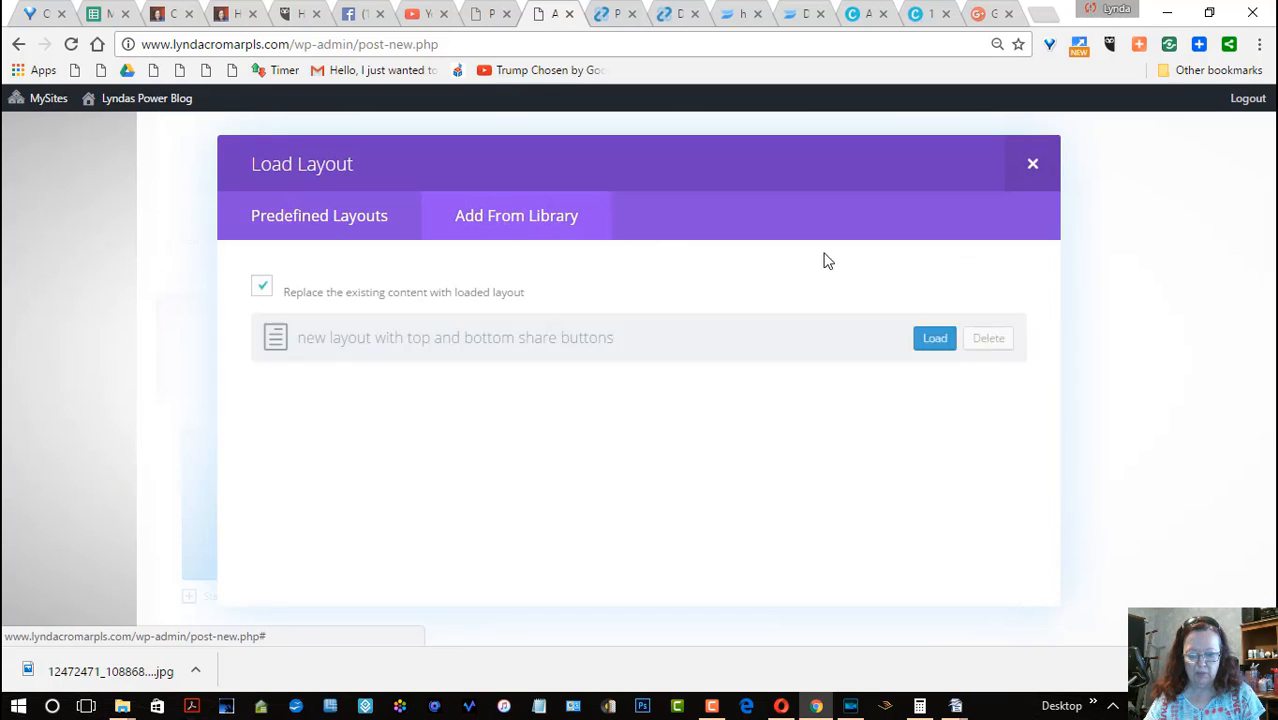
click(936, 340)
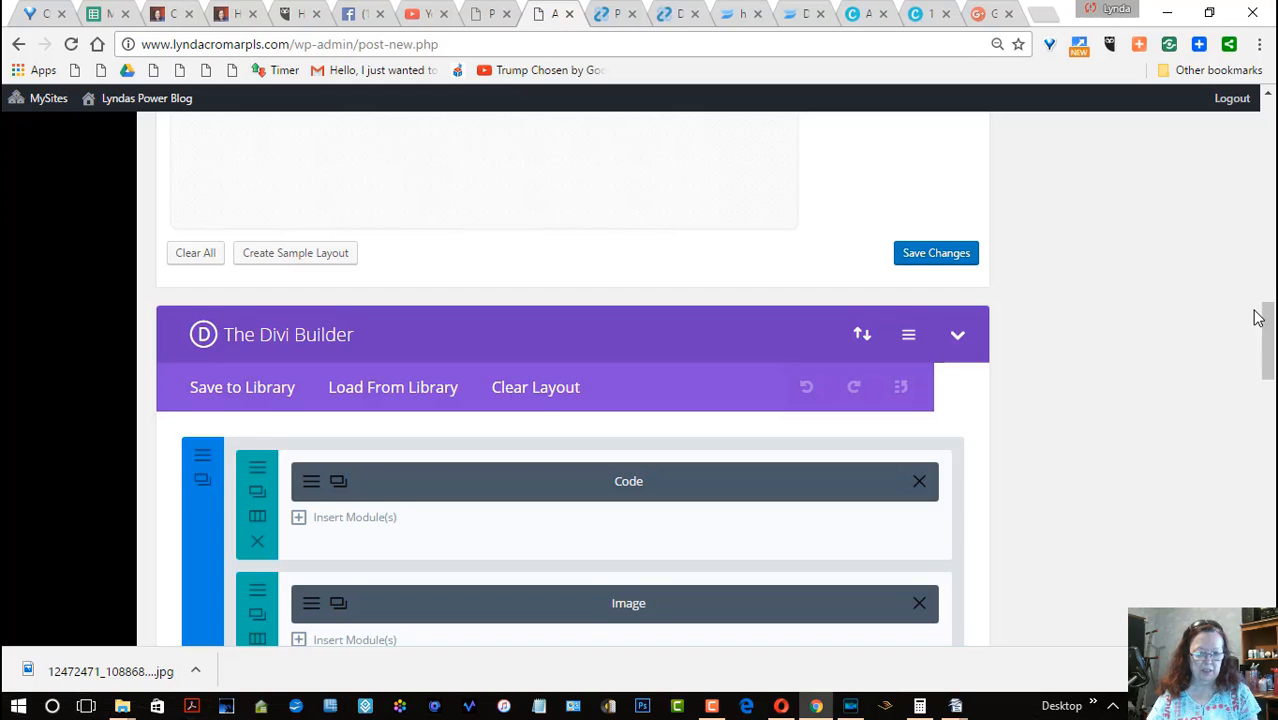
Step: Review the AddToAny share-button code in the layout's first Code module and save the module
scroll(1258, 318, down, 2)
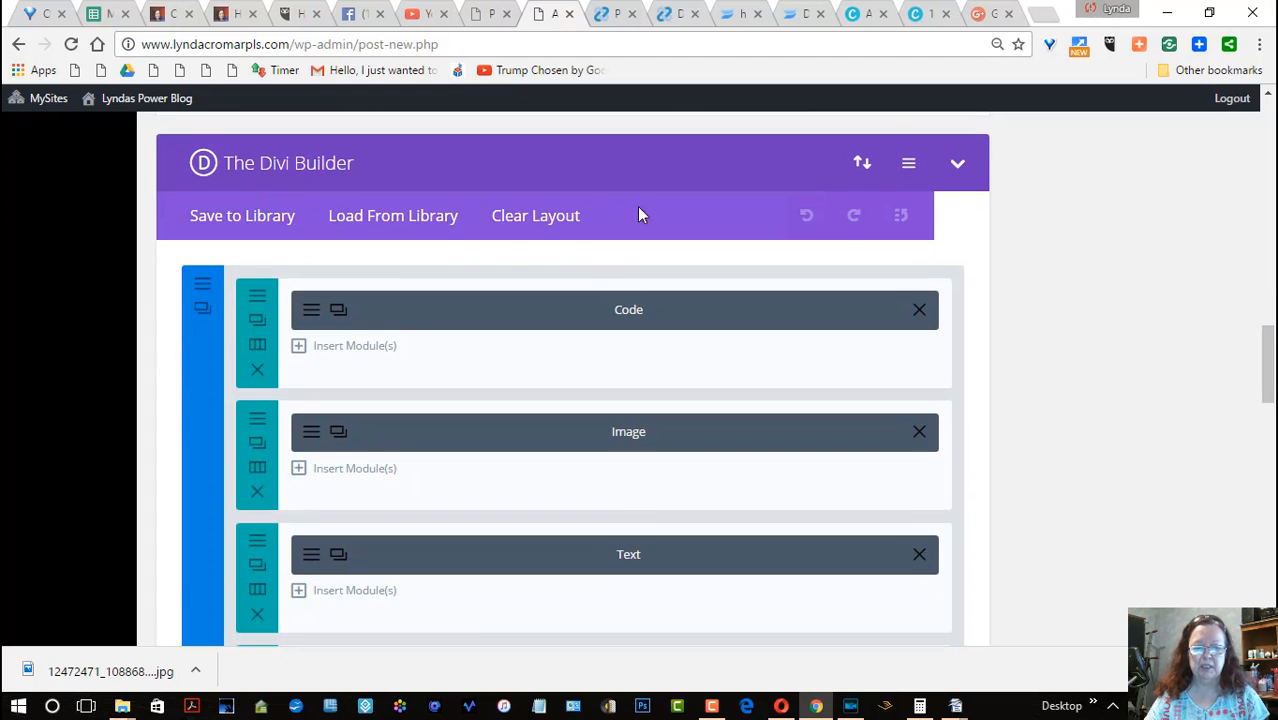
click(308, 316)
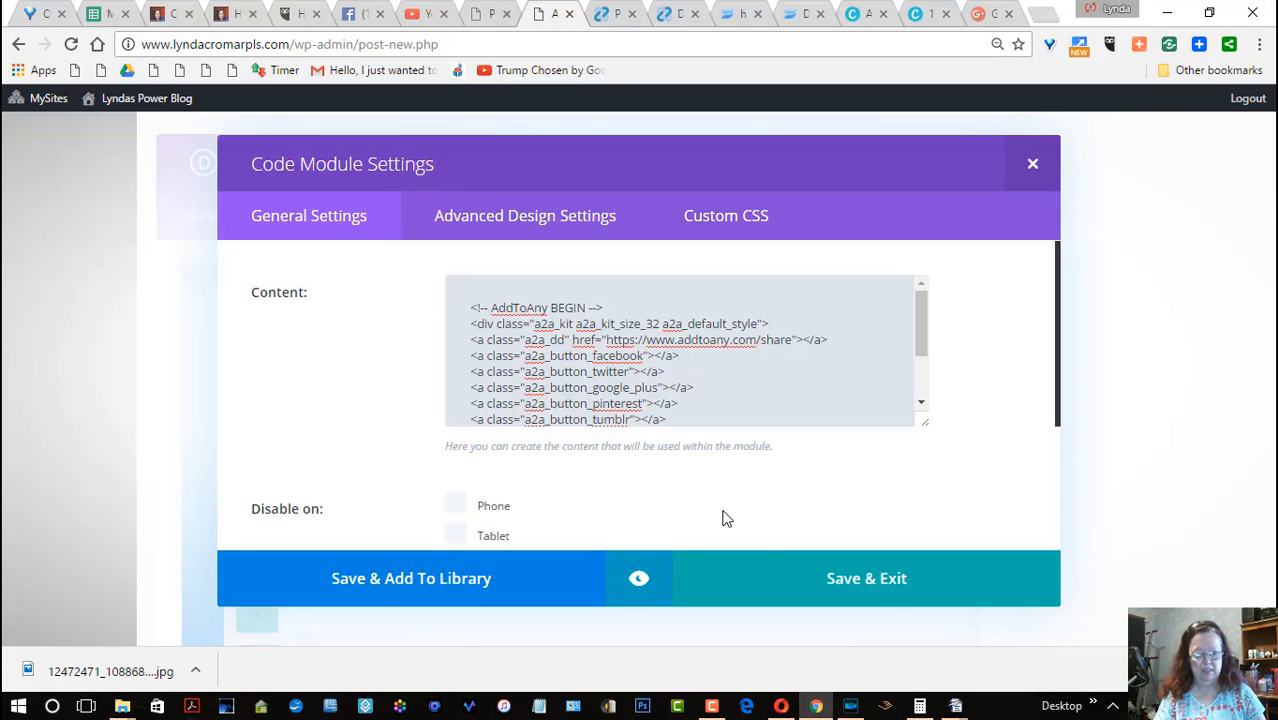
click(866, 590)
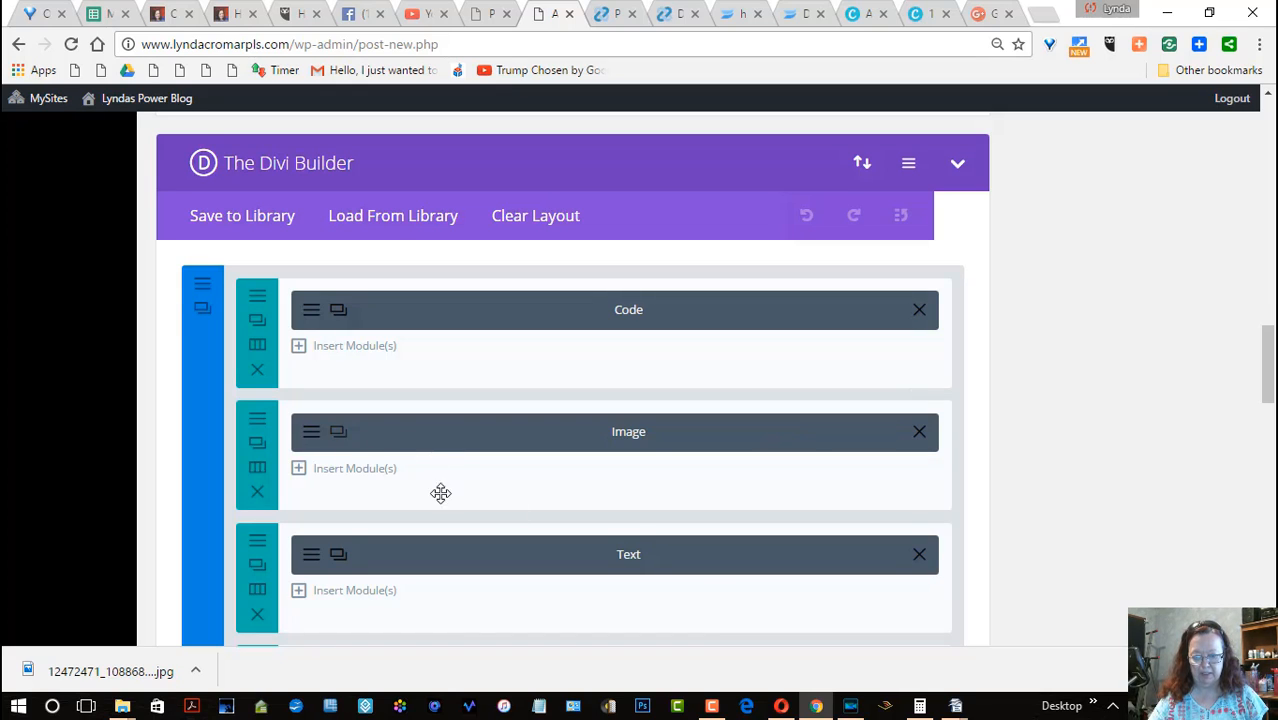
Step: Upload the downloaded "Do It! Move It!" picture and set it as the image of the first Image module
click(303, 438)
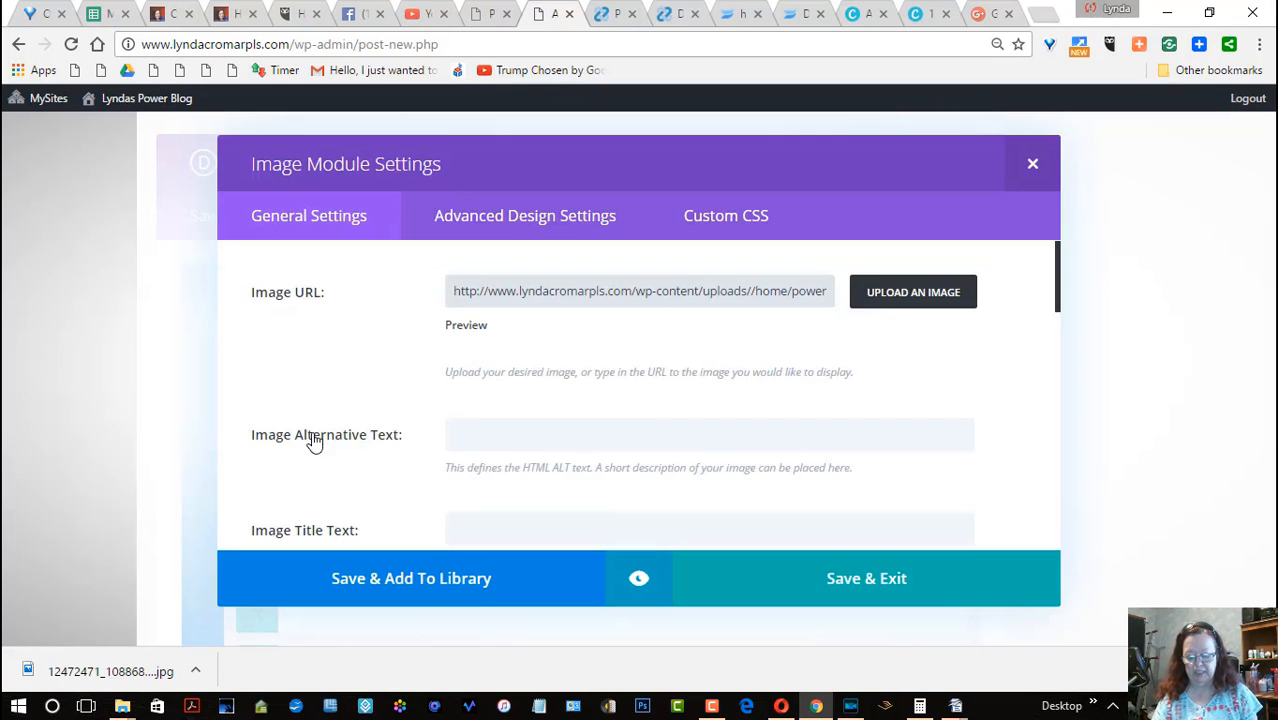
click(893, 296)
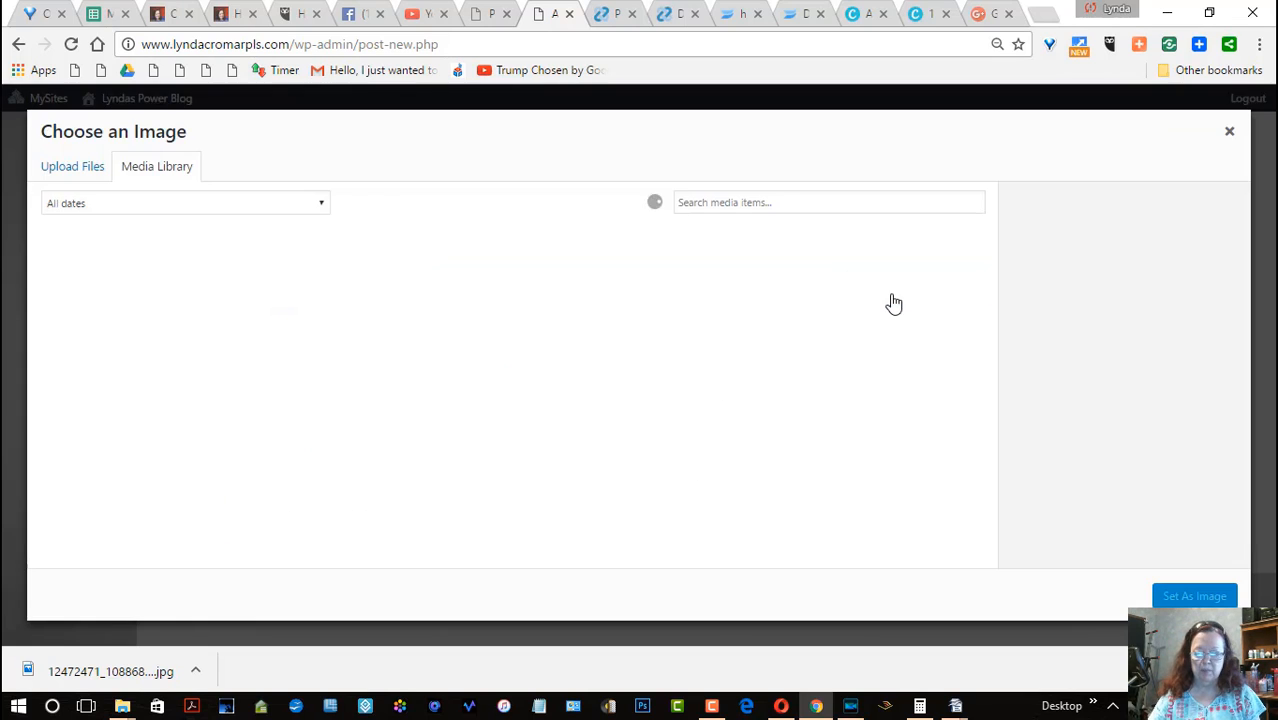
click(76, 168)
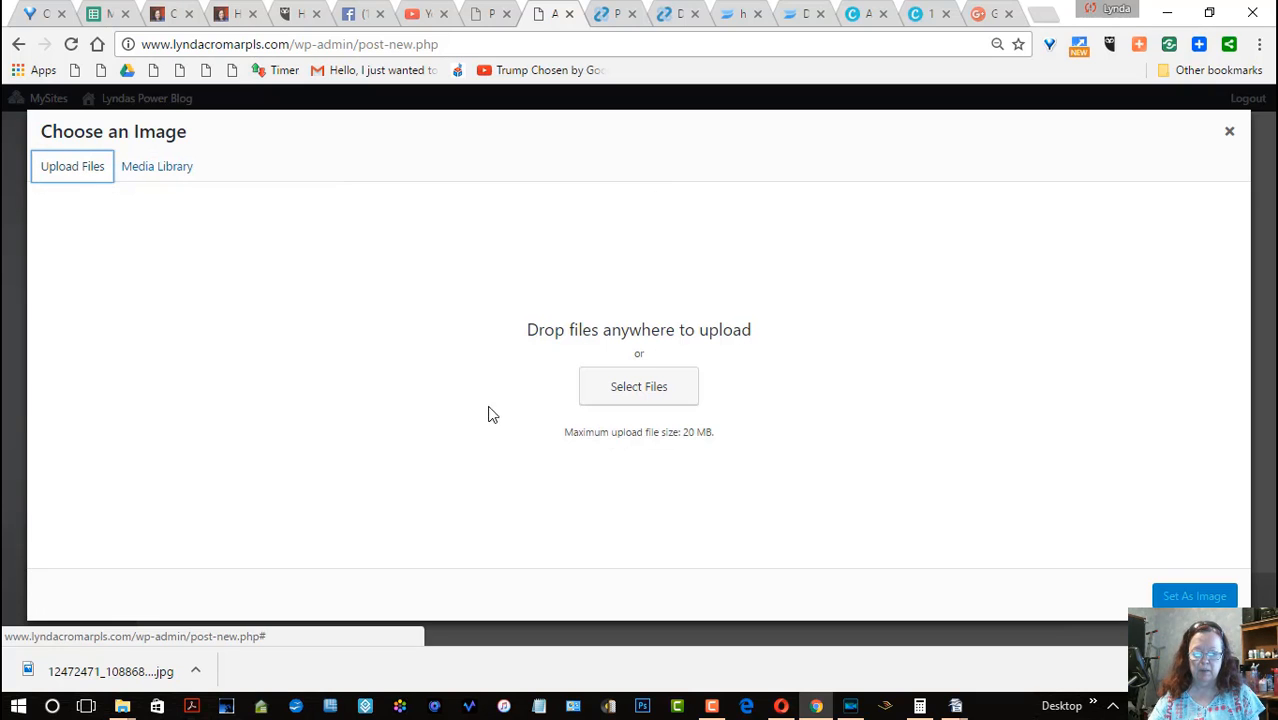
click(652, 390)
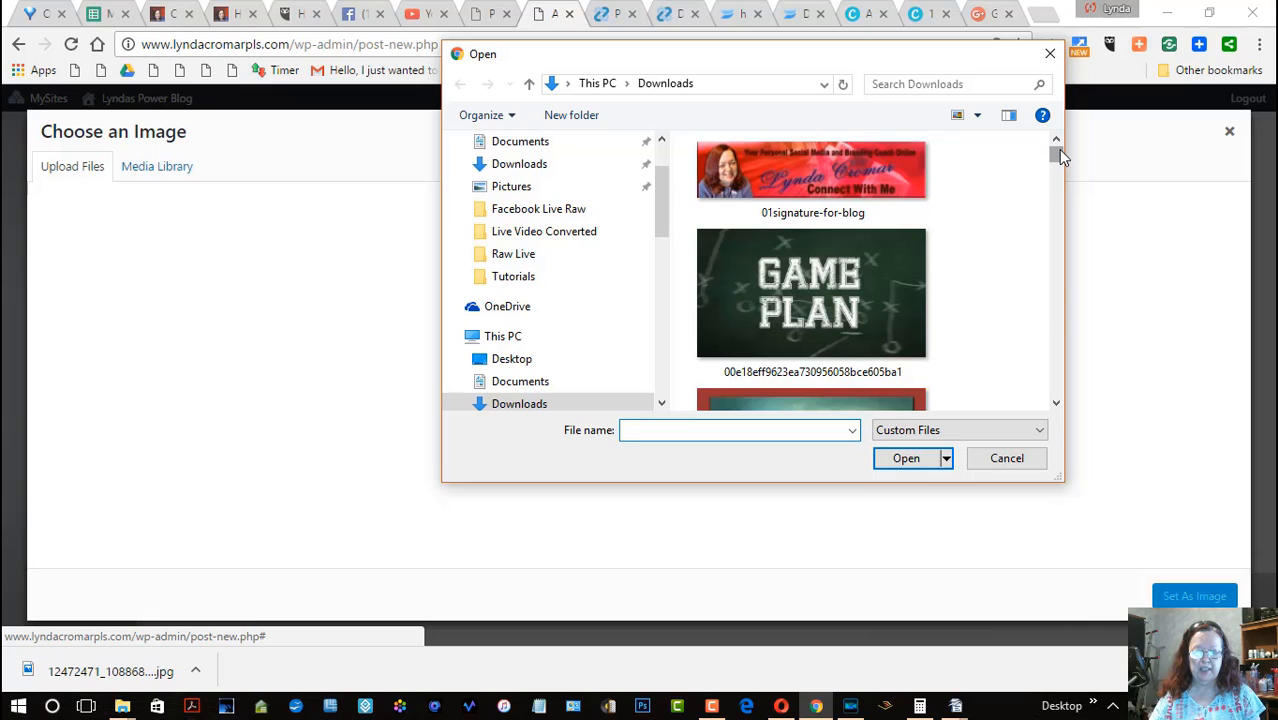
drag(1058, 149, 1072, 436)
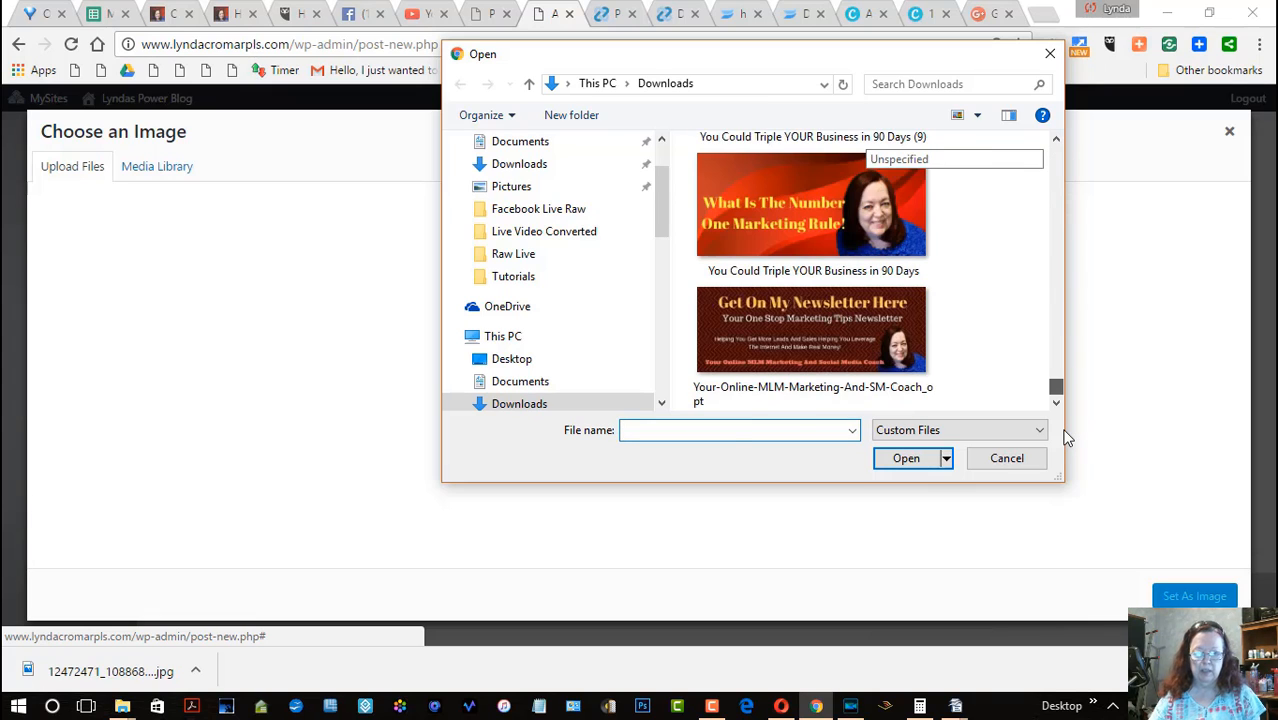
click(848, 306)
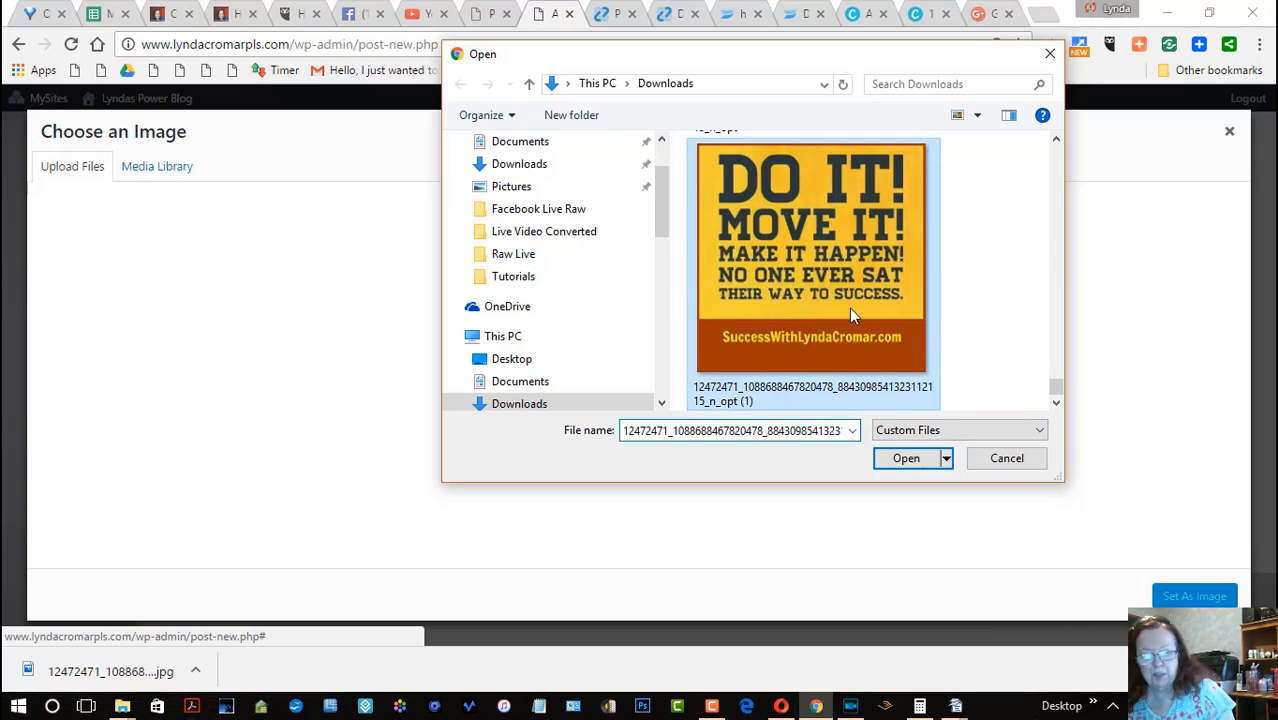
click(887, 457)
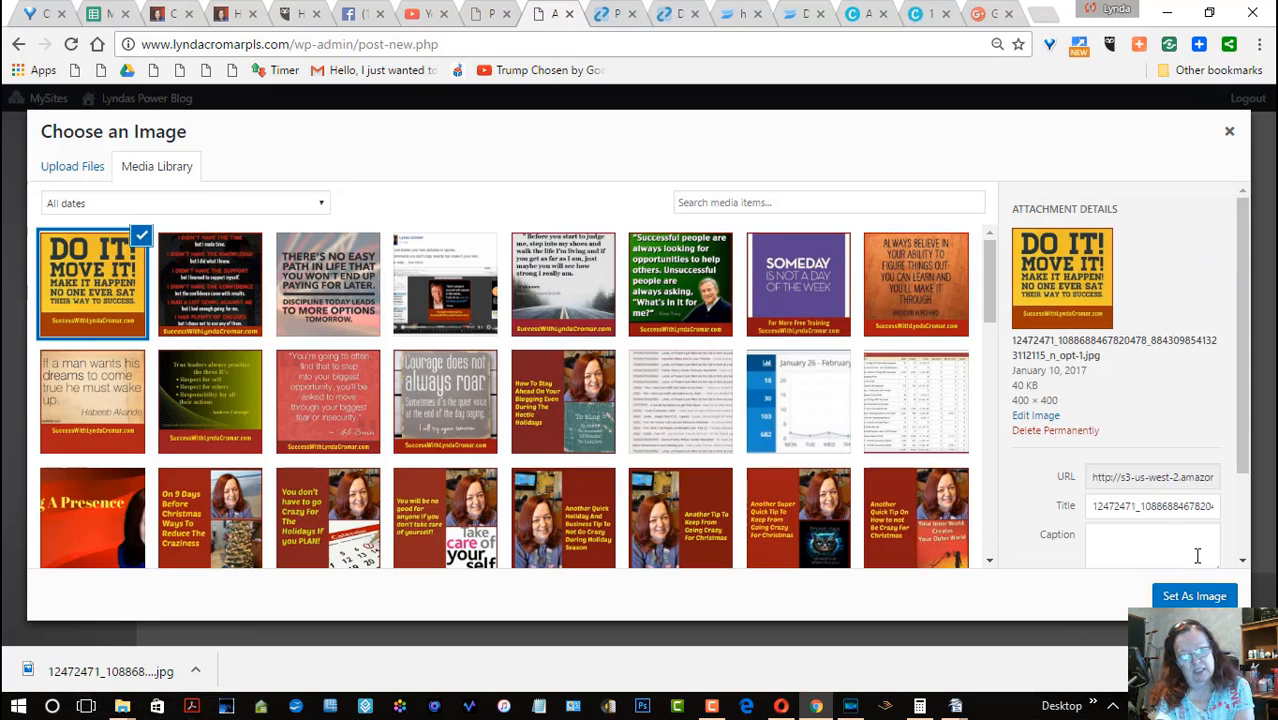
click(1195, 596)
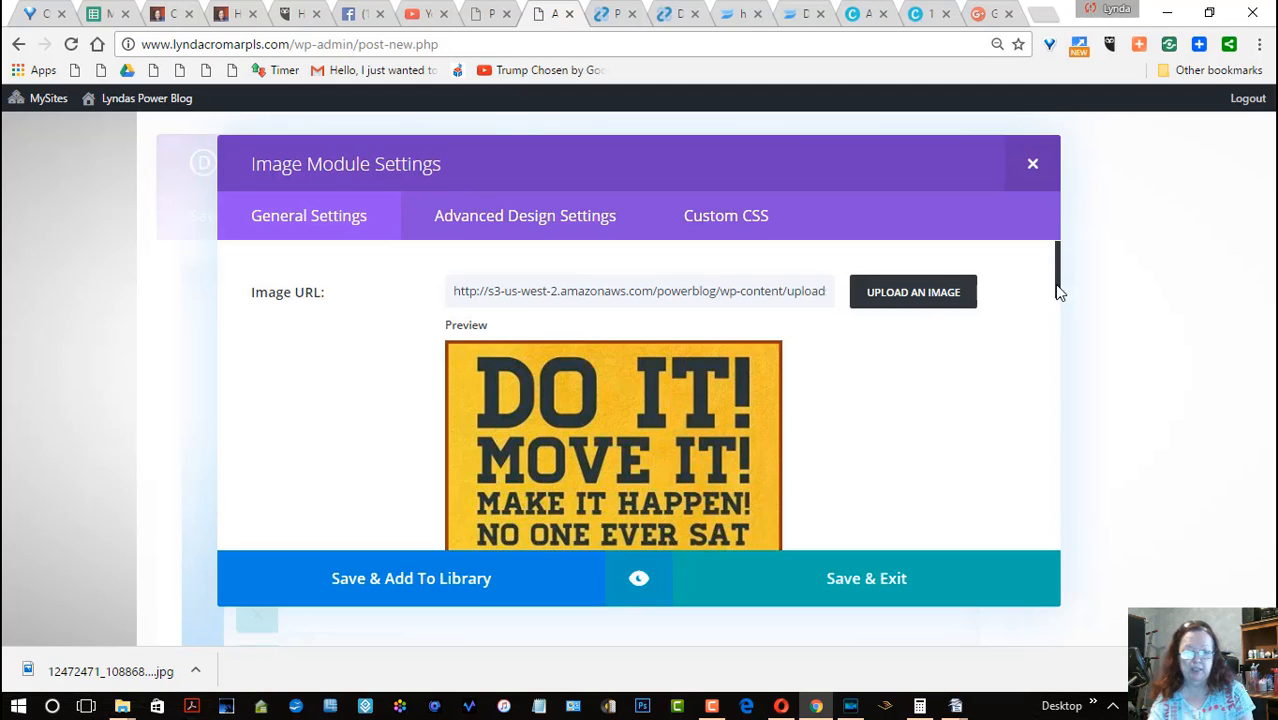
Step: Set the Image module's alignment to Center and save the module
drag(1060, 297, 1023, 517)
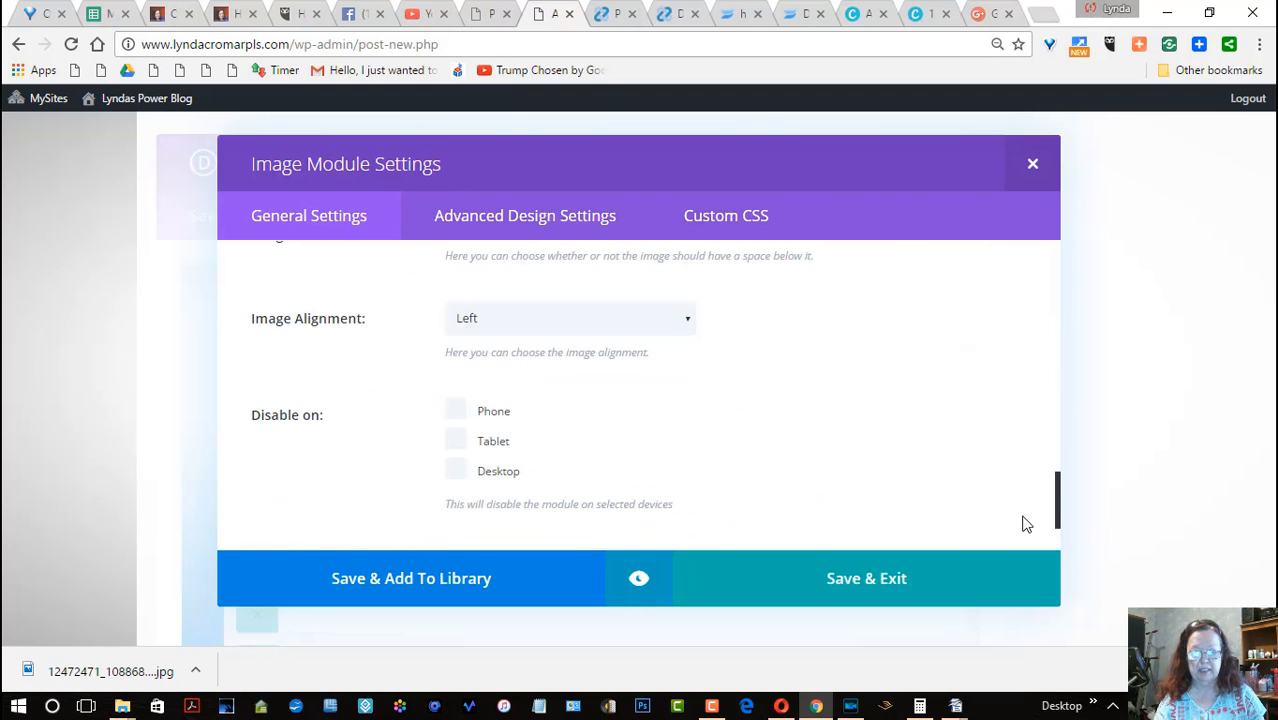
click(680, 328)
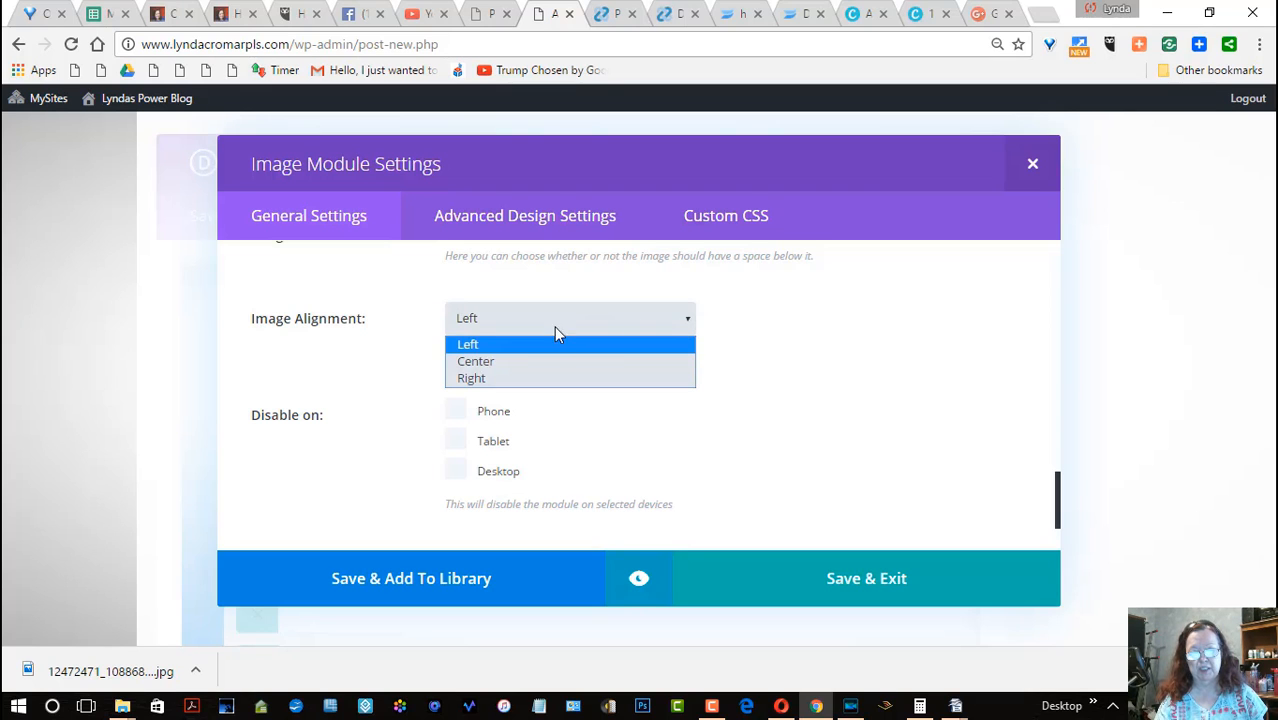
click(551, 361)
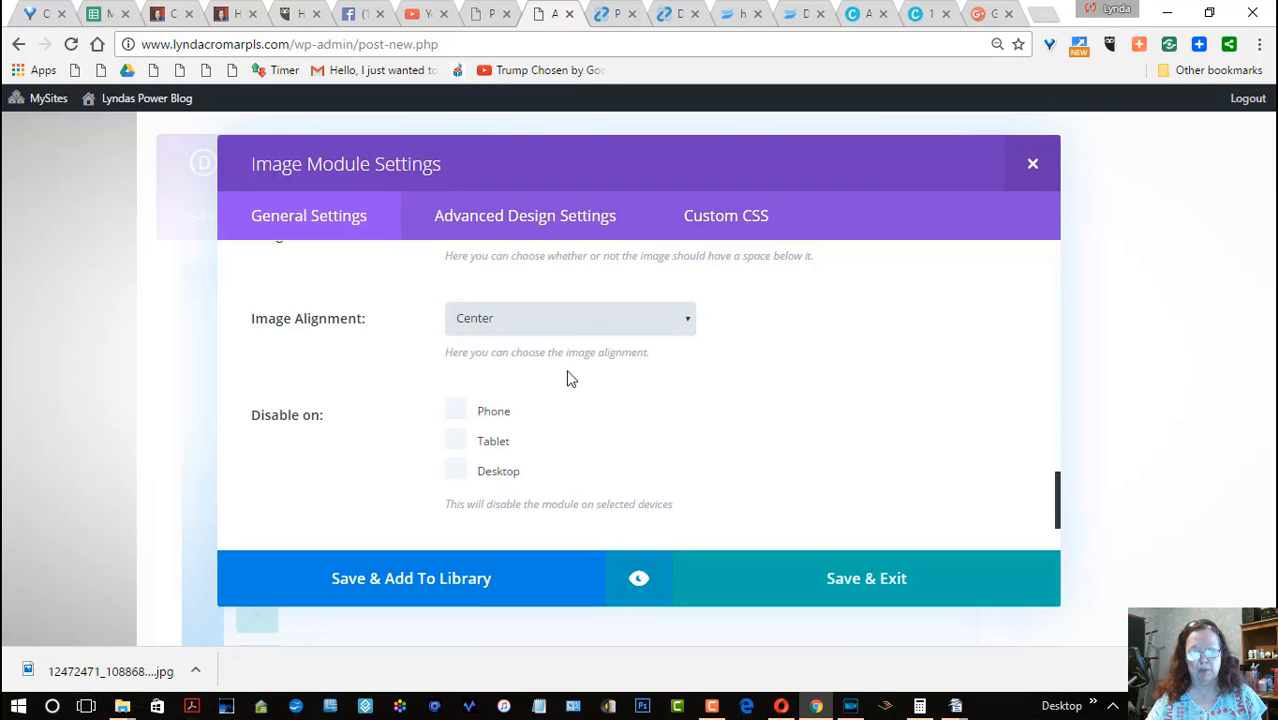
click(829, 580)
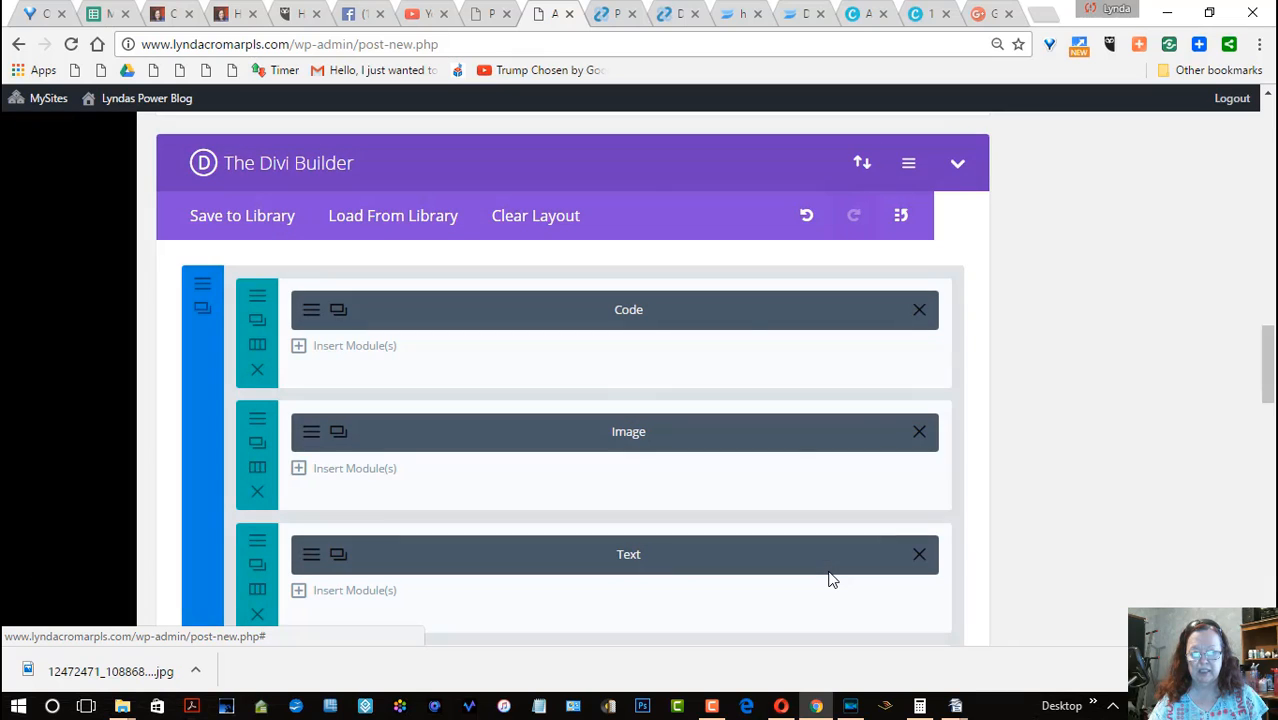
Step: Copy the original post's text from the "Do It Move It!" heading through "Its just a matter of deciding that you are really serious!"
click(674, 14)
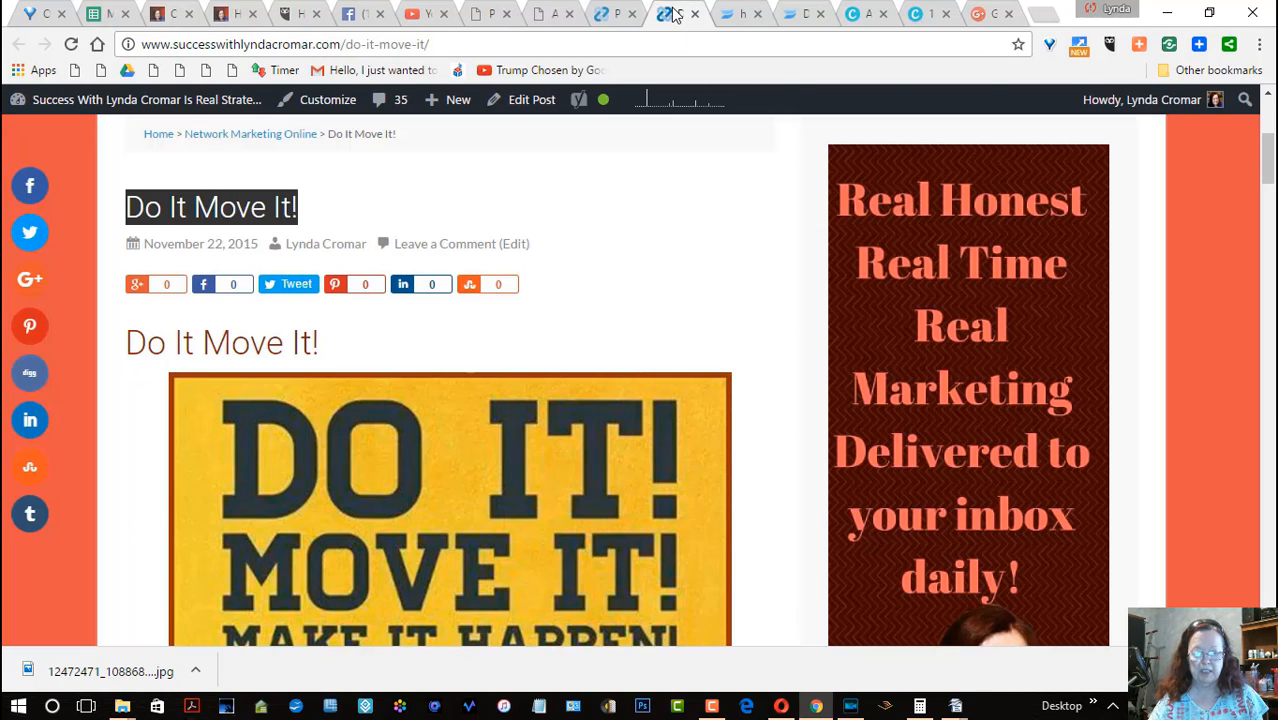
drag(1262, 157, 1266, 258)
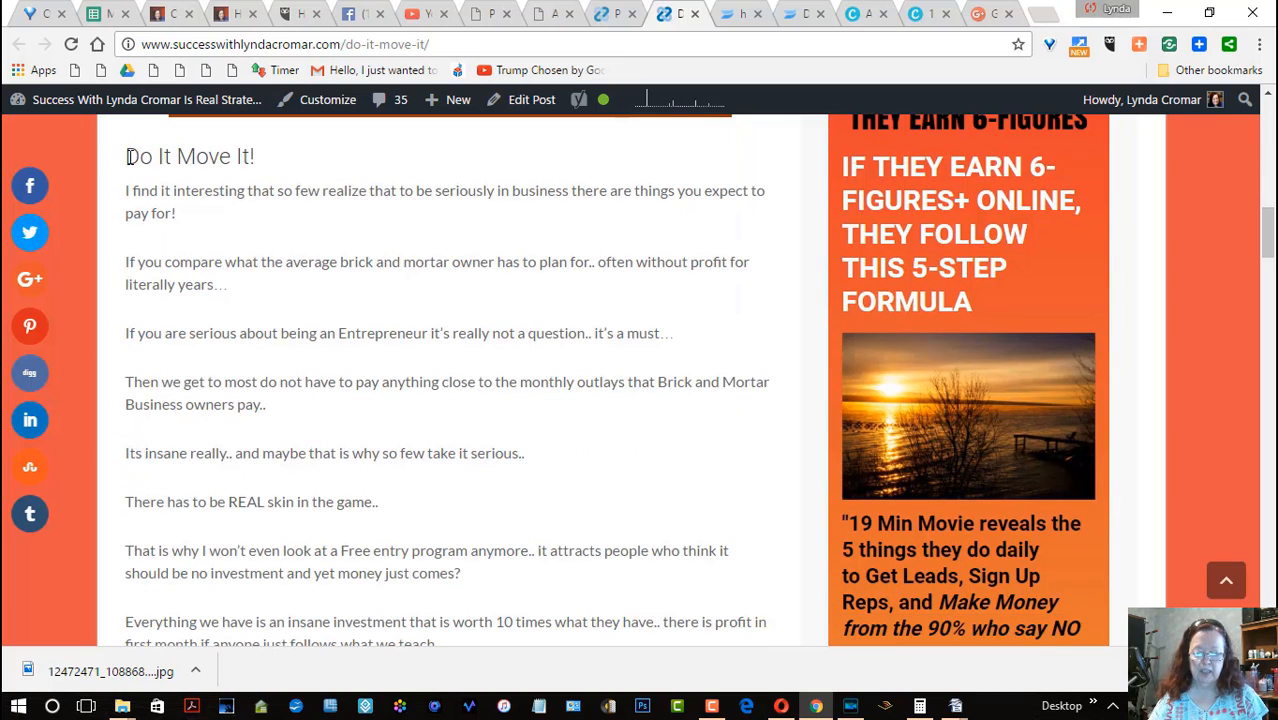
drag(128, 156, 509, 459)
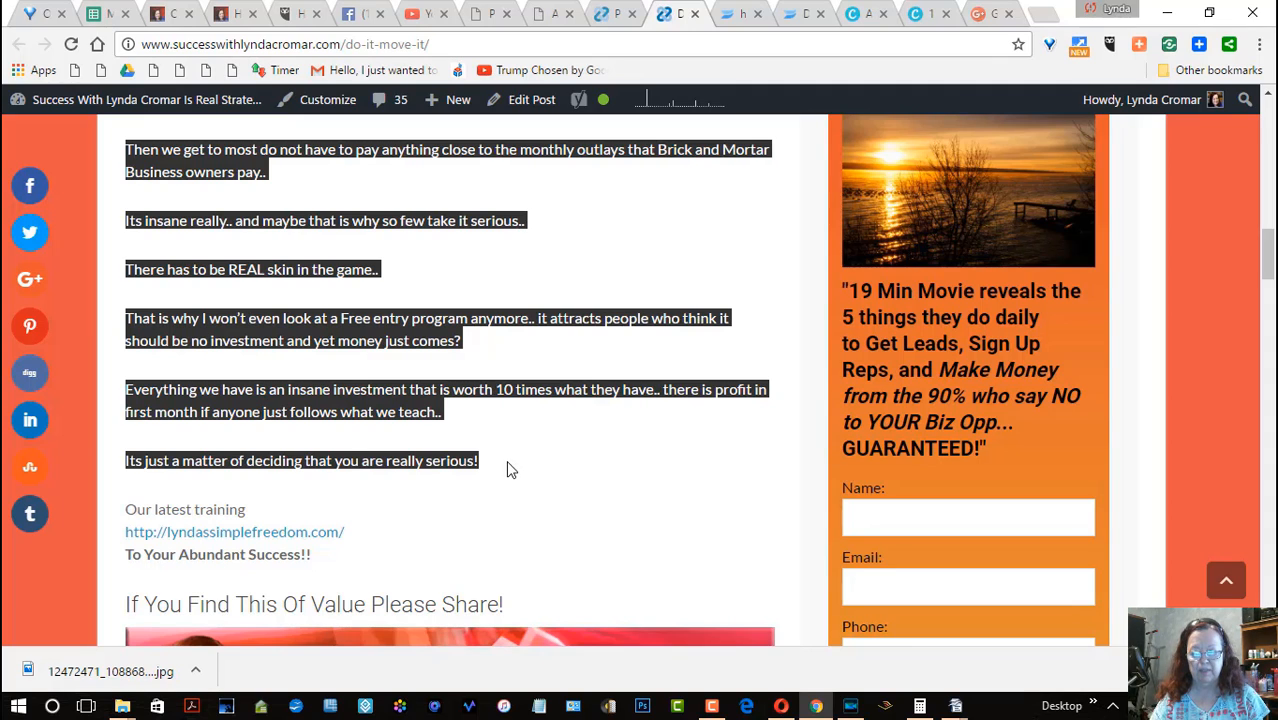
Step: Replace the "How To Work Smarter Not Harder This Summer" content in the first Text module with the copied article text and save it
click(540, 15)
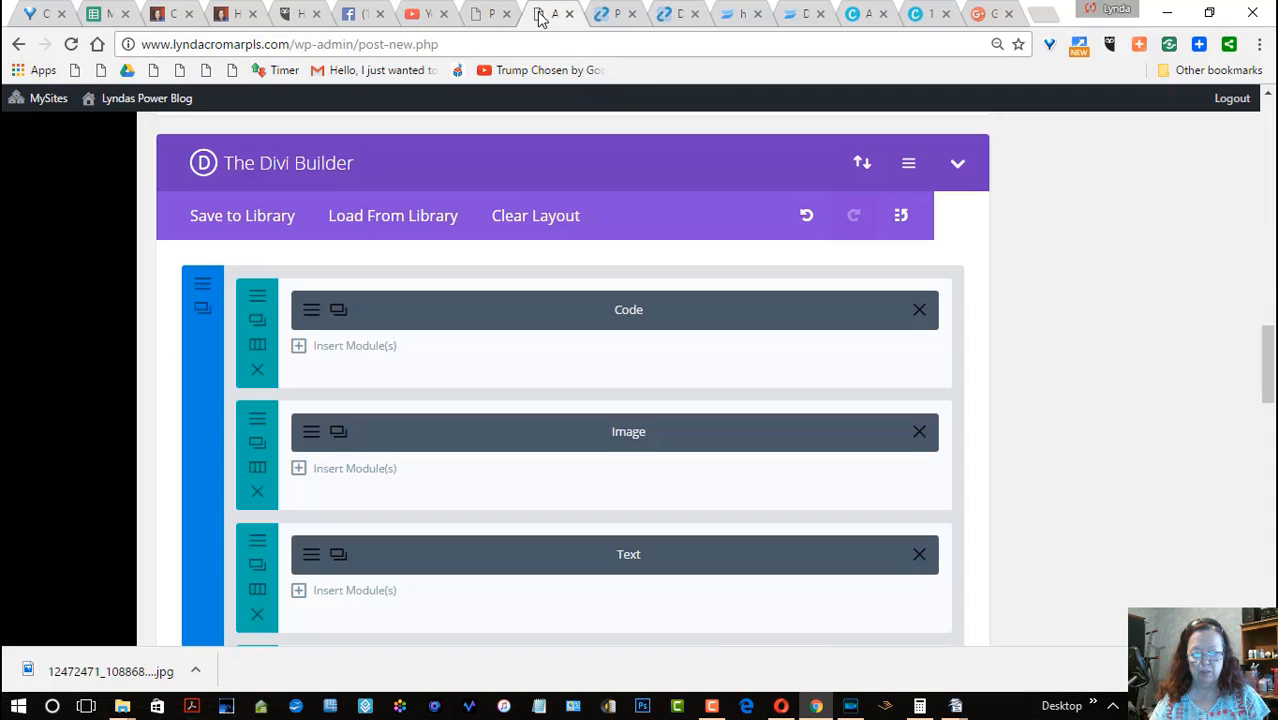
drag(1268, 348, 1267, 379)
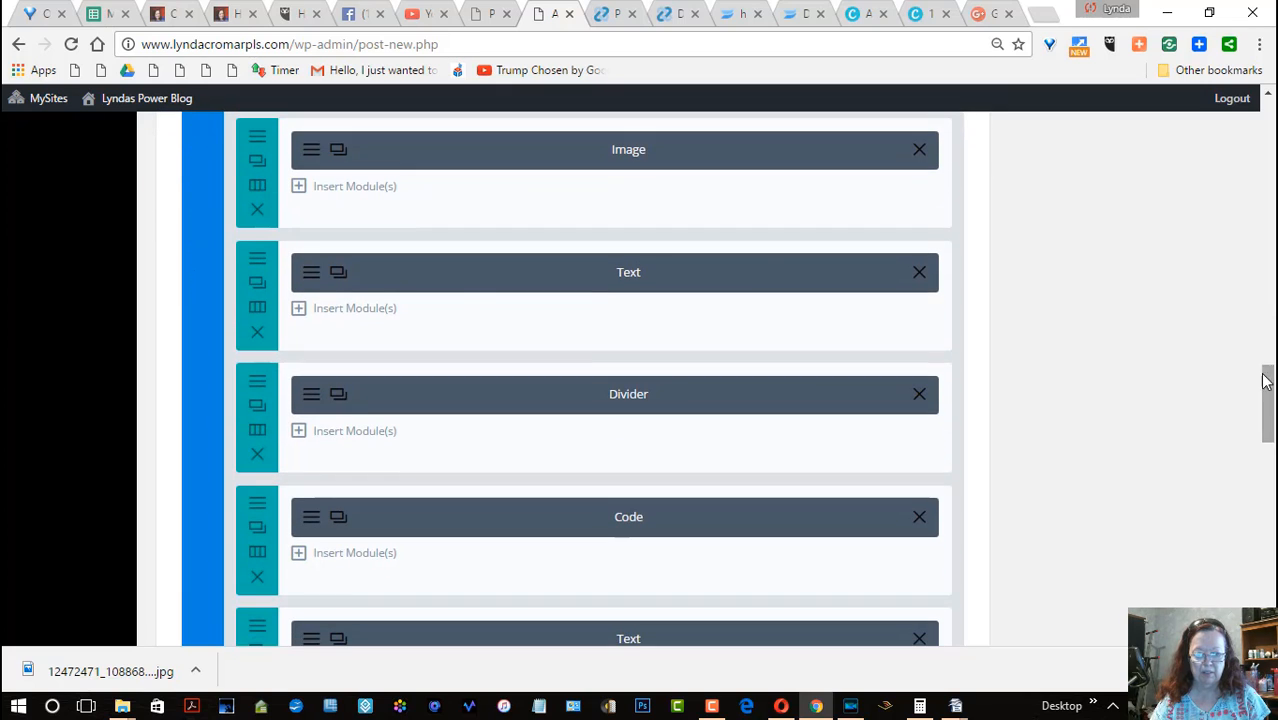
click(310, 277)
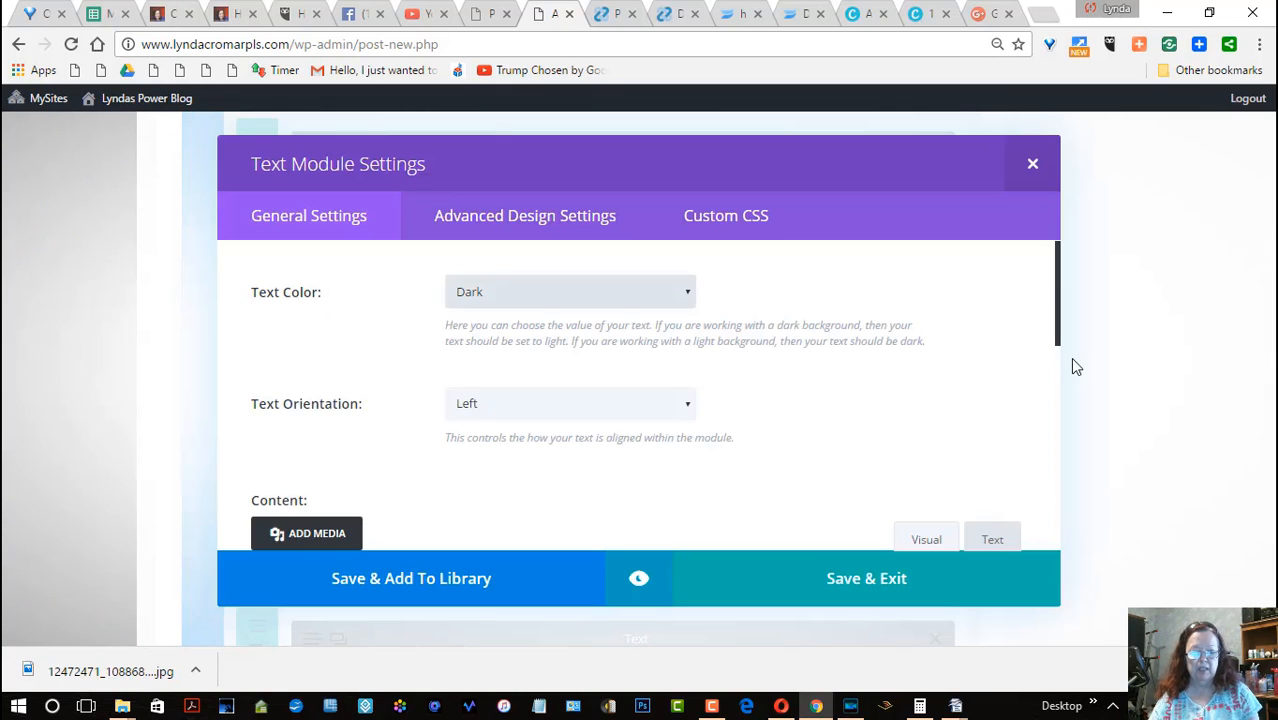
drag(1060, 338, 1048, 421)
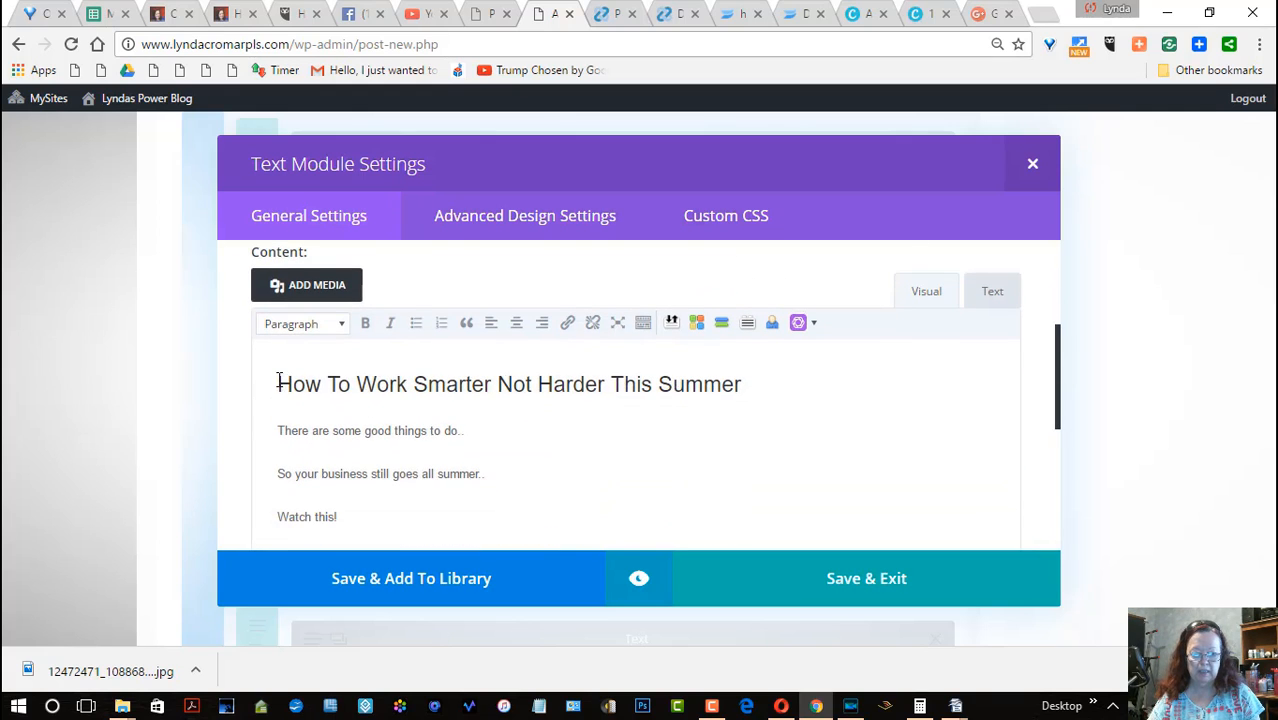
drag(278, 383, 368, 511)
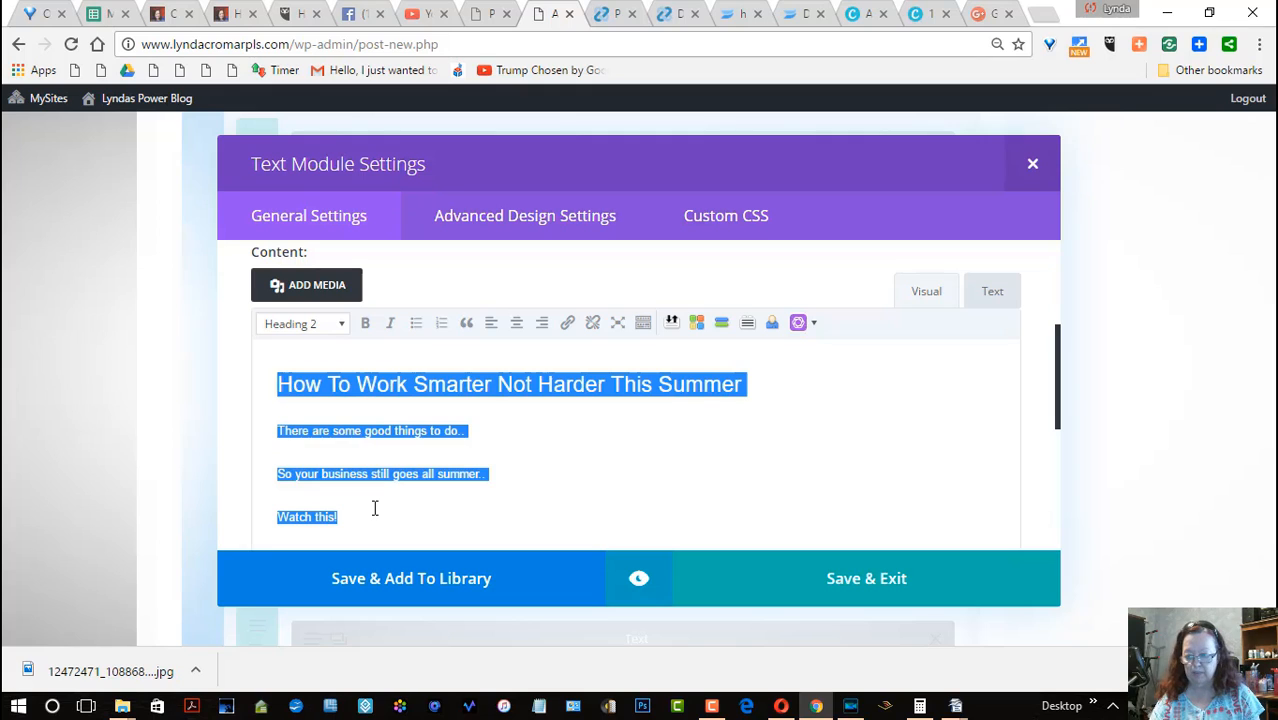
key(ctrl+v)
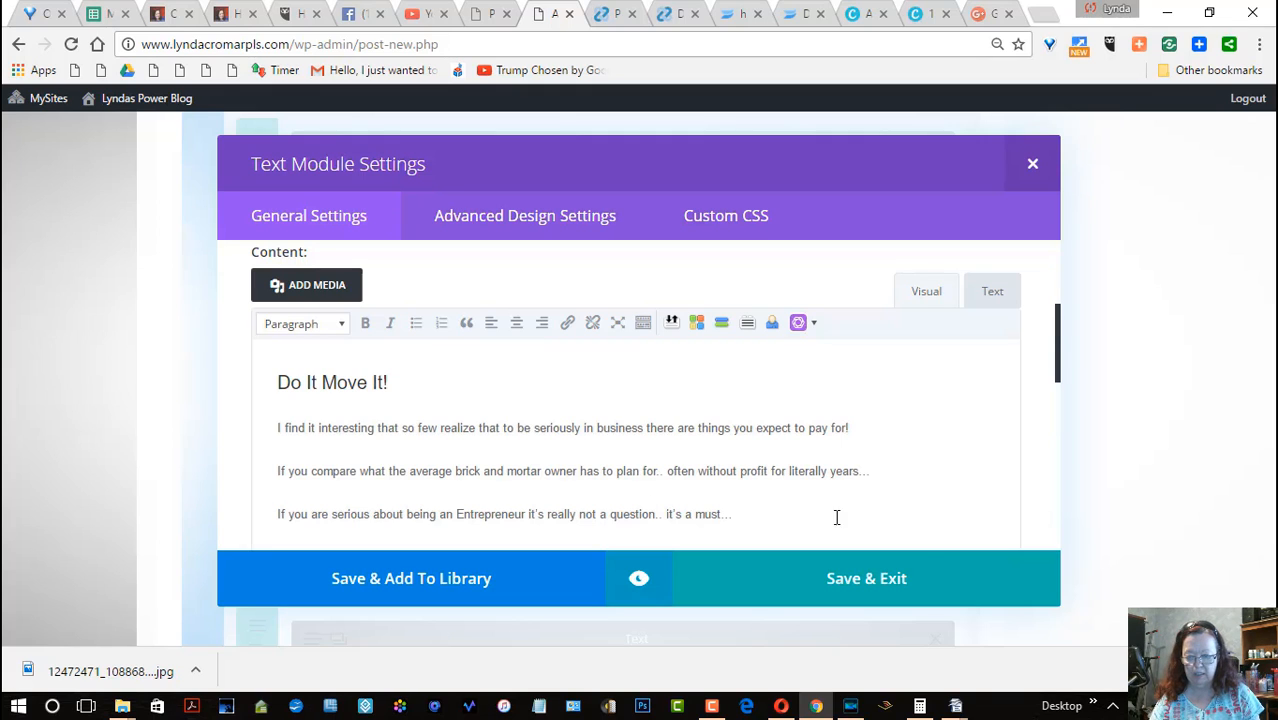
click(894, 572)
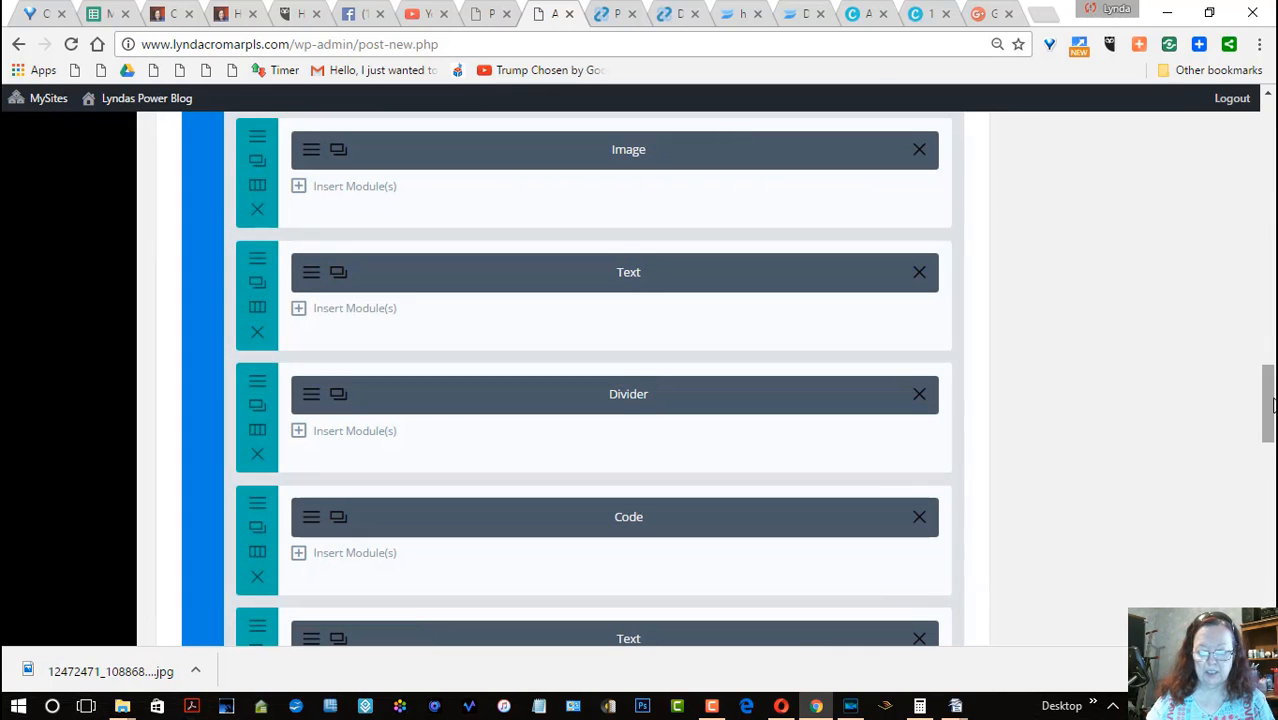
drag(1270, 404, 1270, 440)
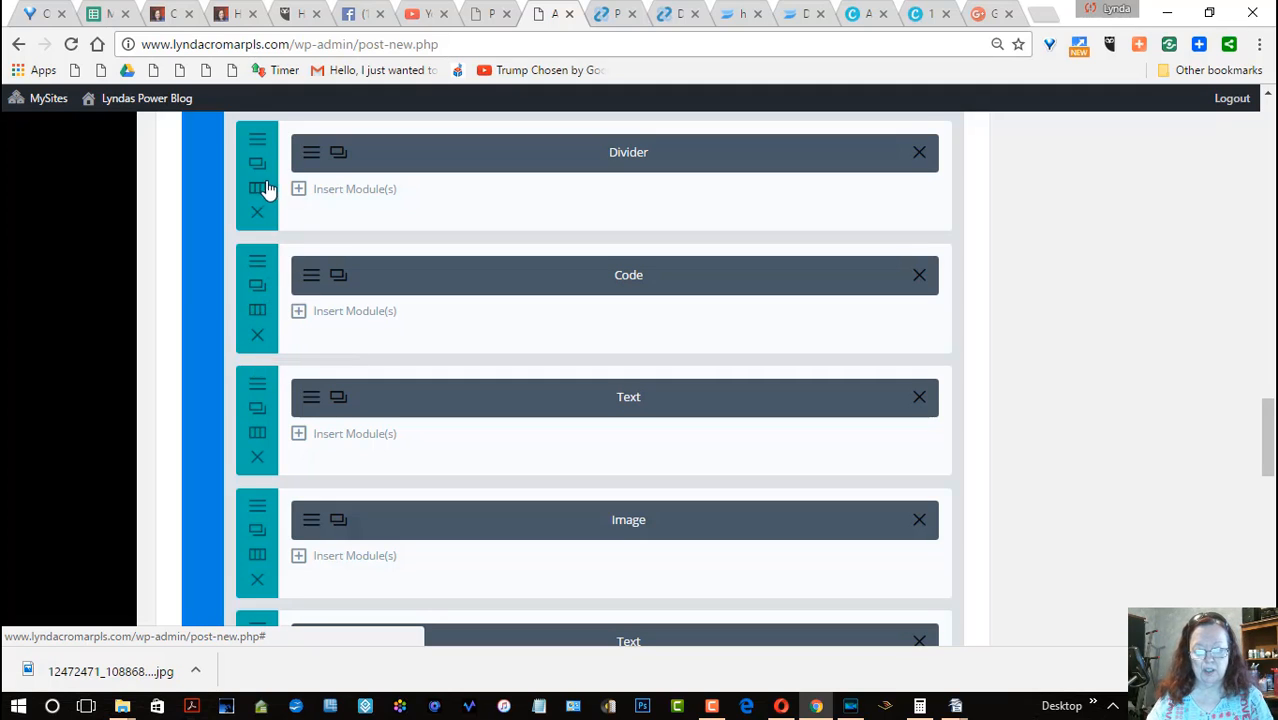
Step: Delete the Divider row and the Code row directly beneath it from the loaded layout
click(259, 215)
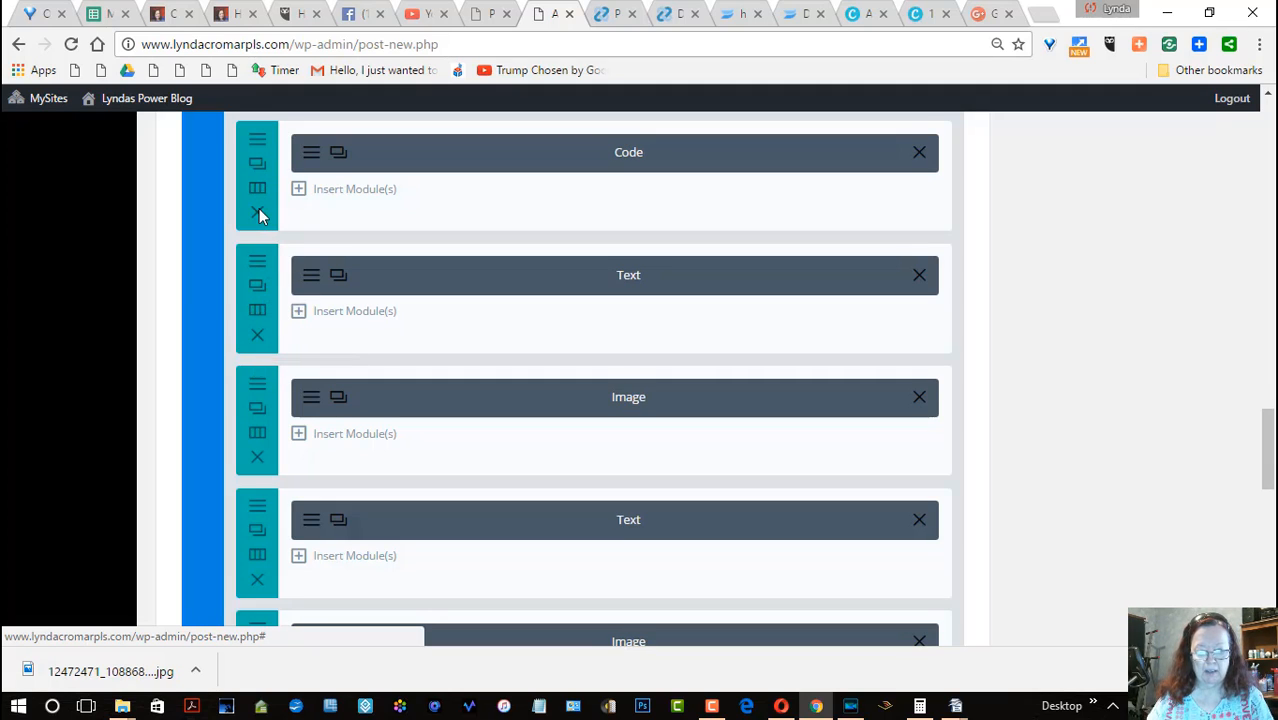
click(259, 213)
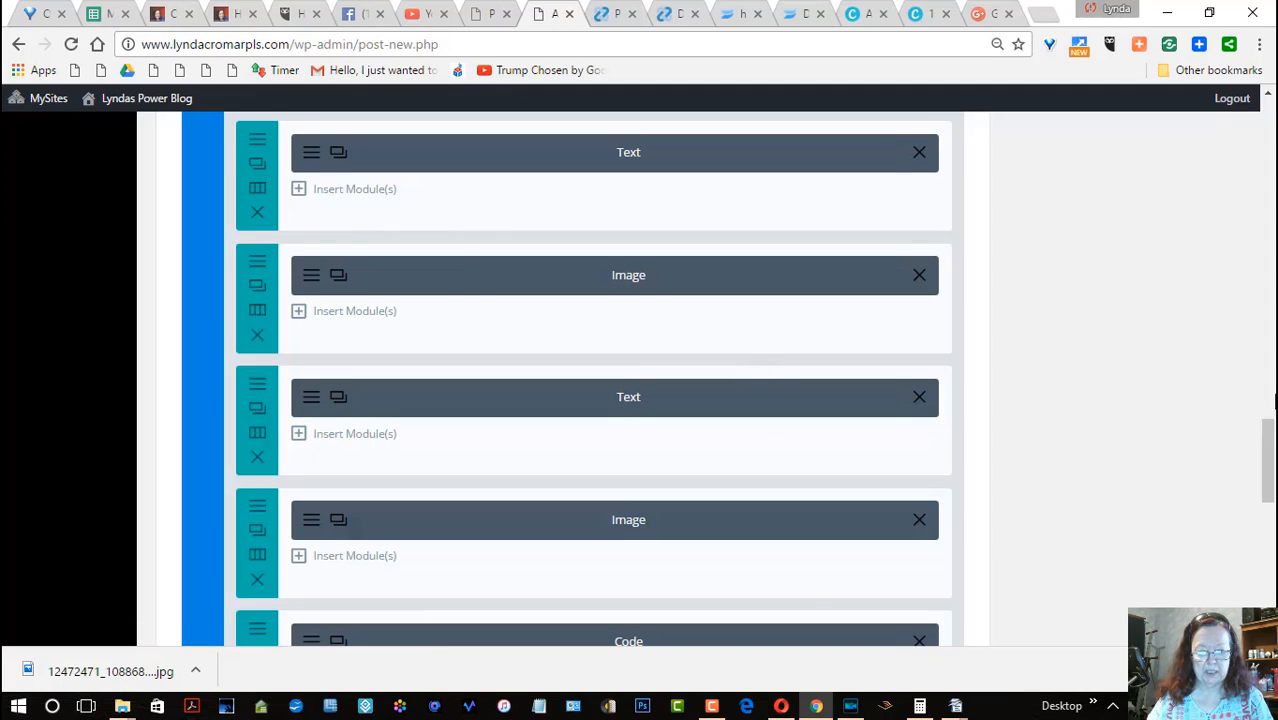
Step: Set 01signature-for-blog.jpg from the media library as the image of the Image module between the two remaining lower Text modules and save it
scroll(1230, 390, down, 1)
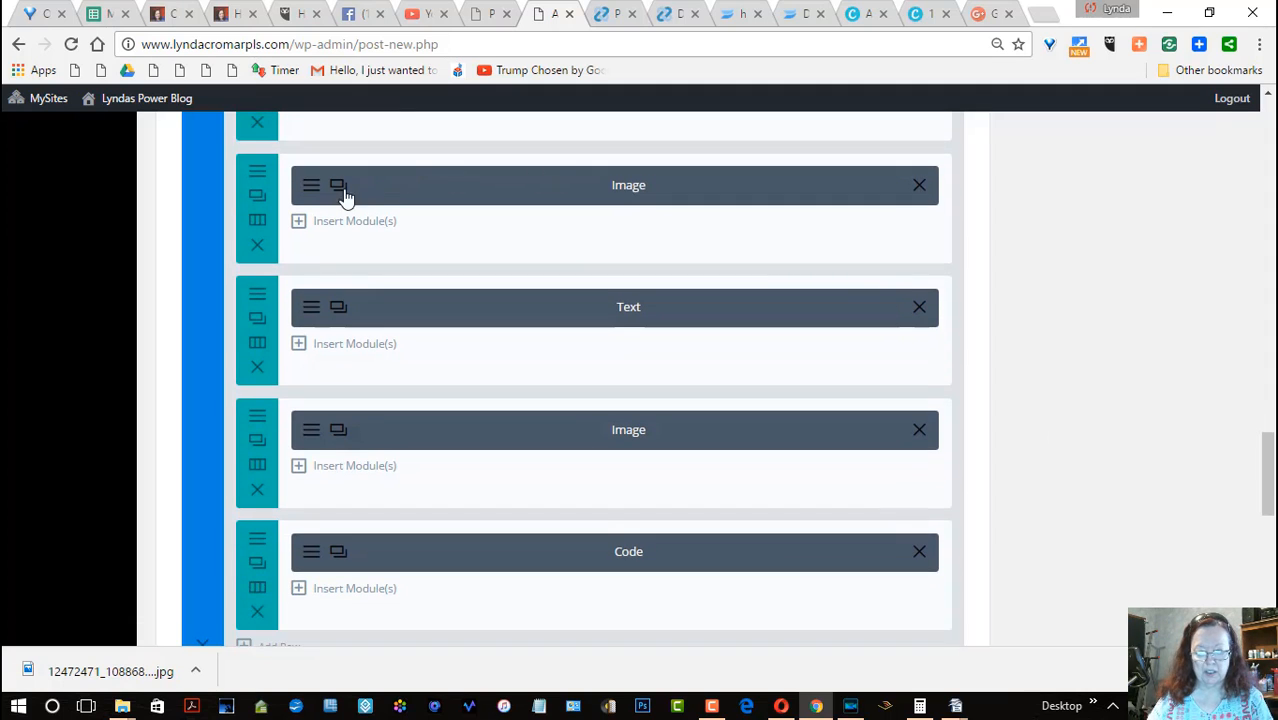
click(309, 193)
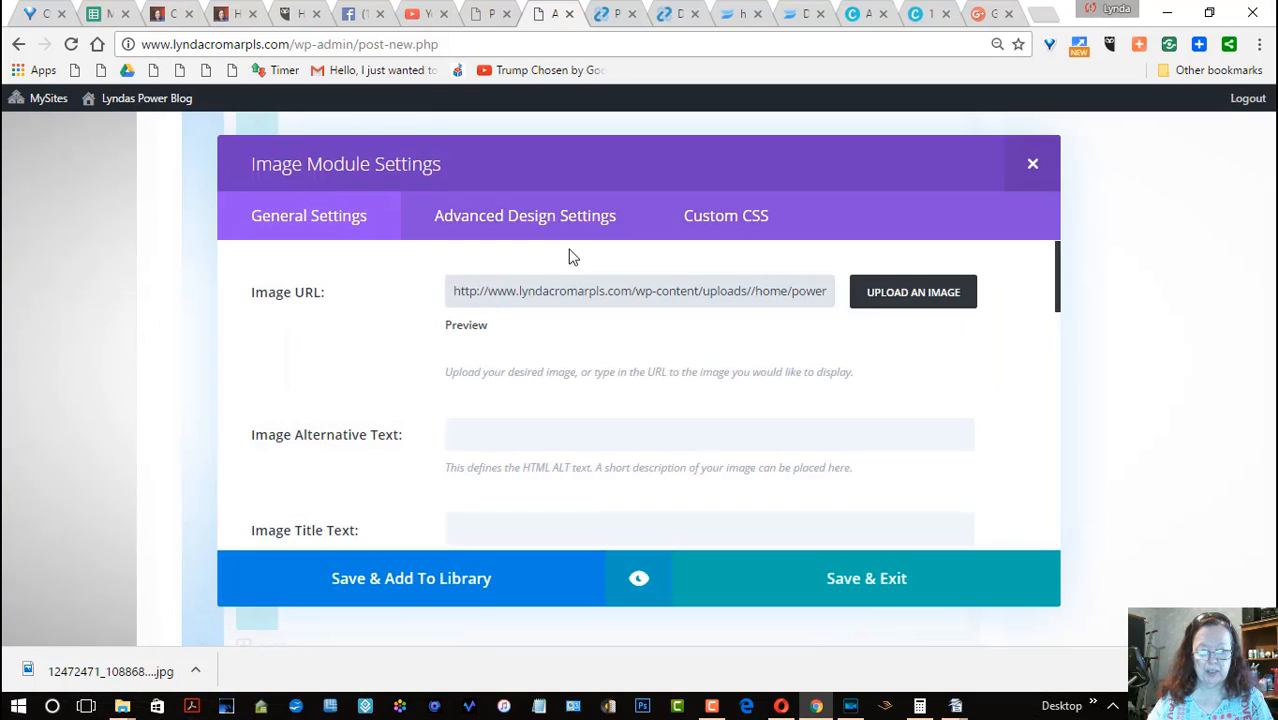
click(899, 293)
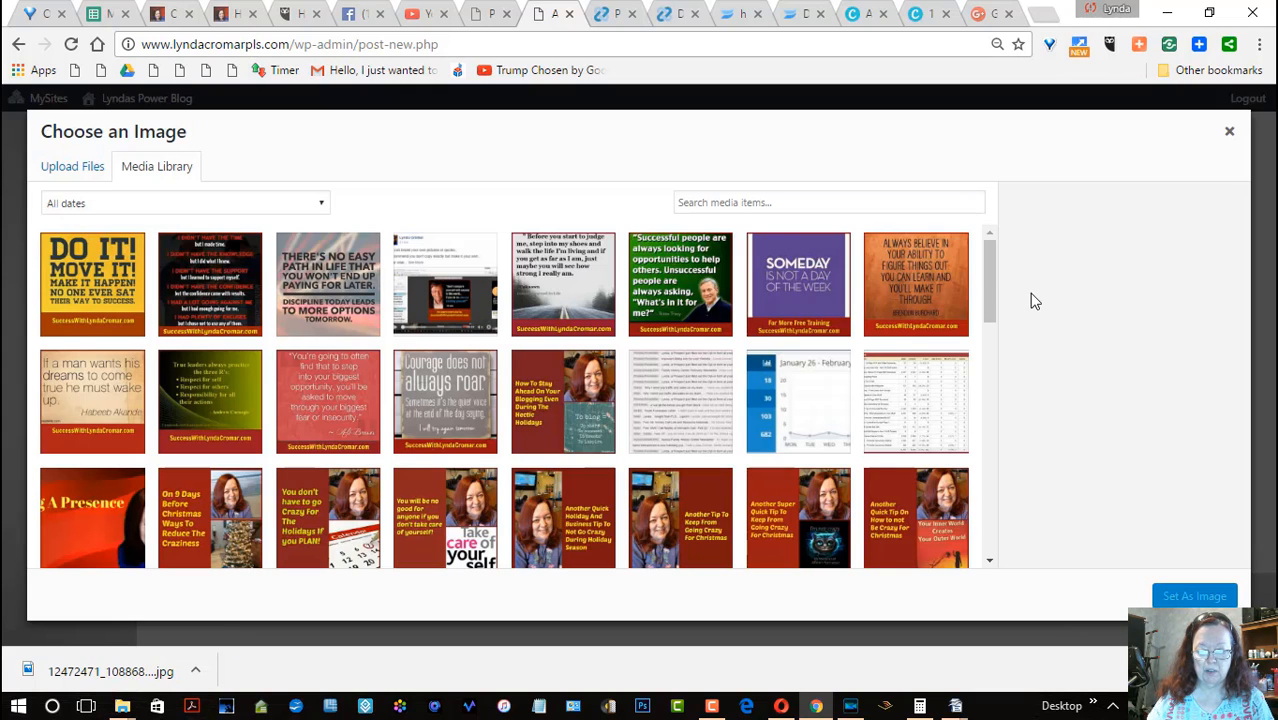
drag(991, 277, 980, 530)
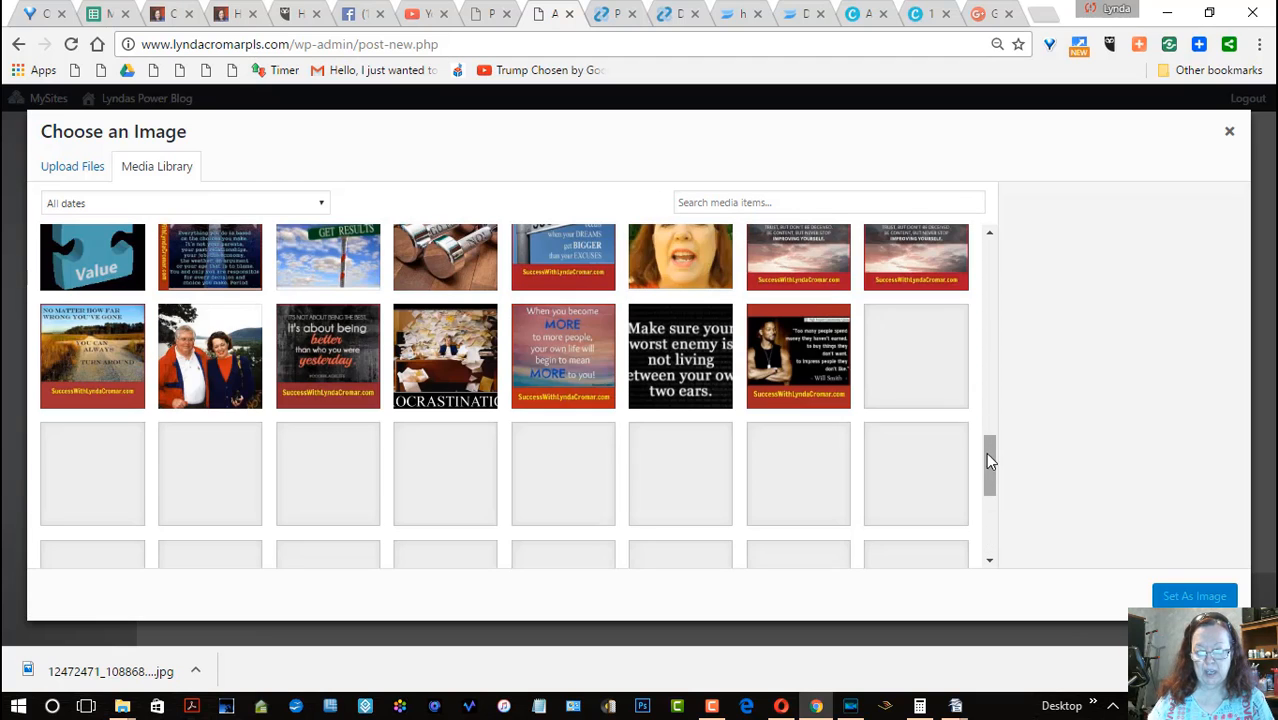
drag(985, 488, 990, 553)
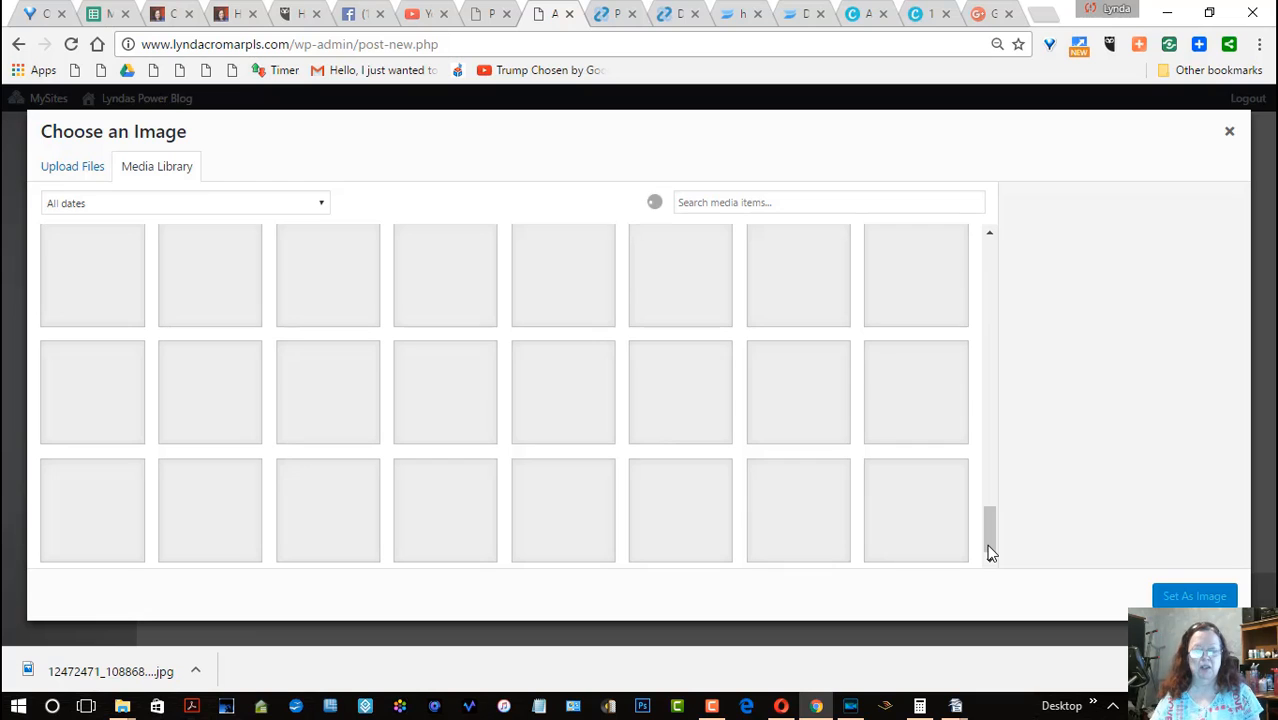
drag(990, 470, 993, 563)
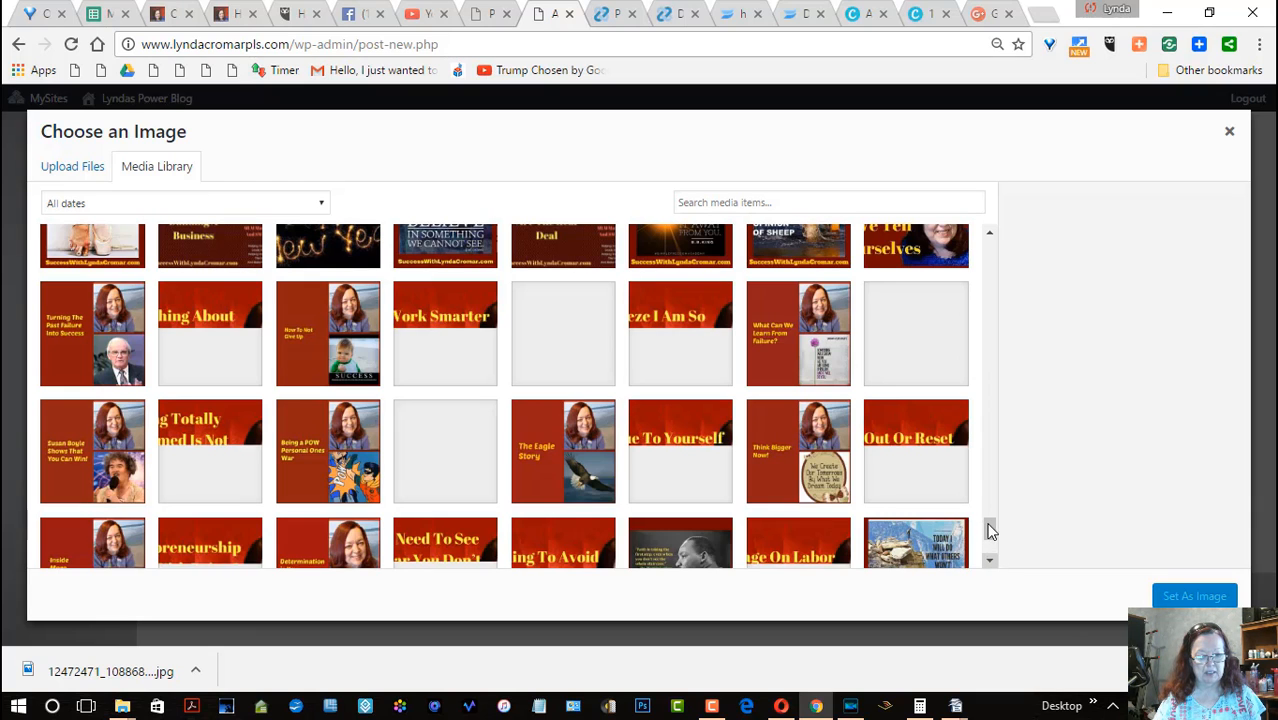
drag(990, 531, 993, 575)
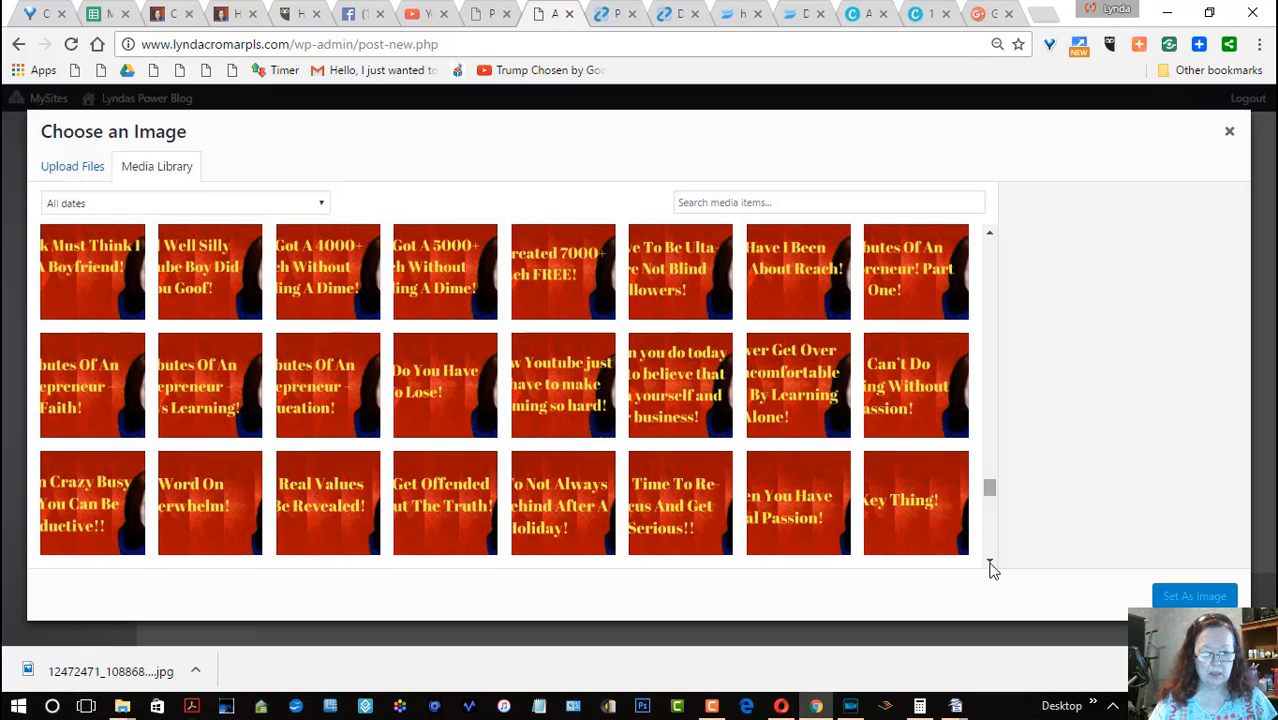
scroll(993, 569, down, 3)
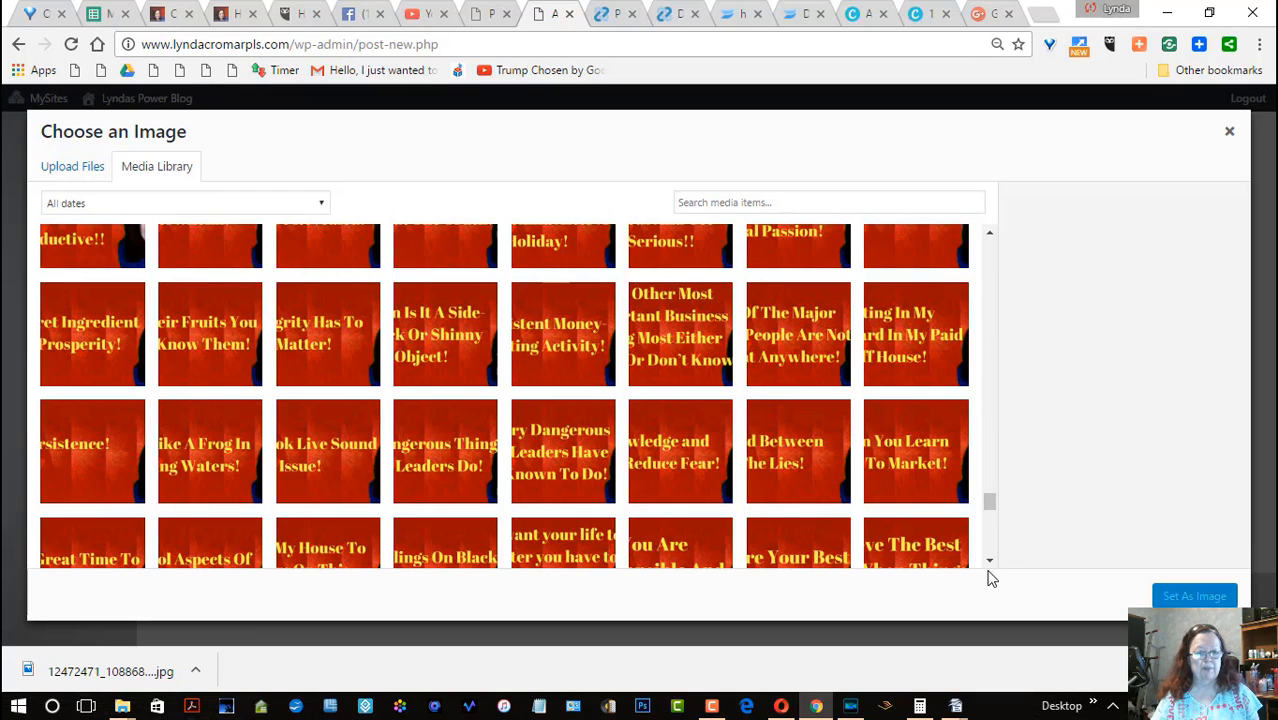
drag(987, 501, 988, 502)
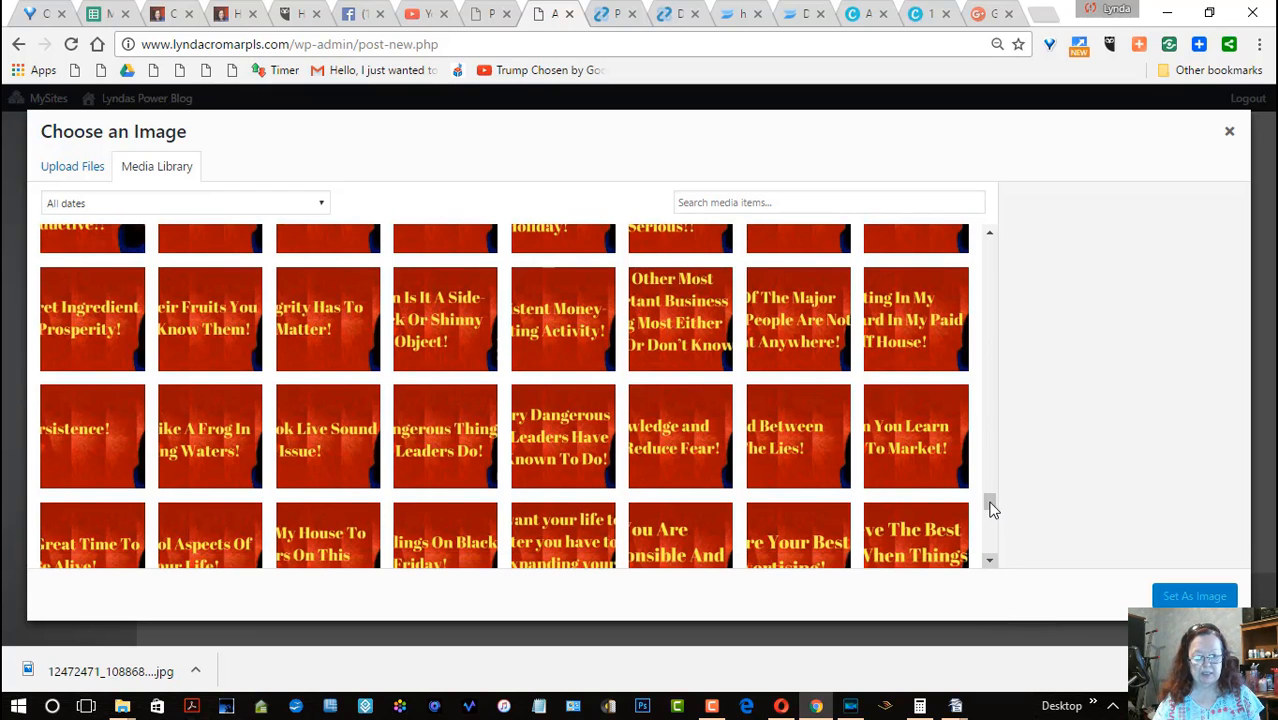
drag(1000, 612, 998, 599)
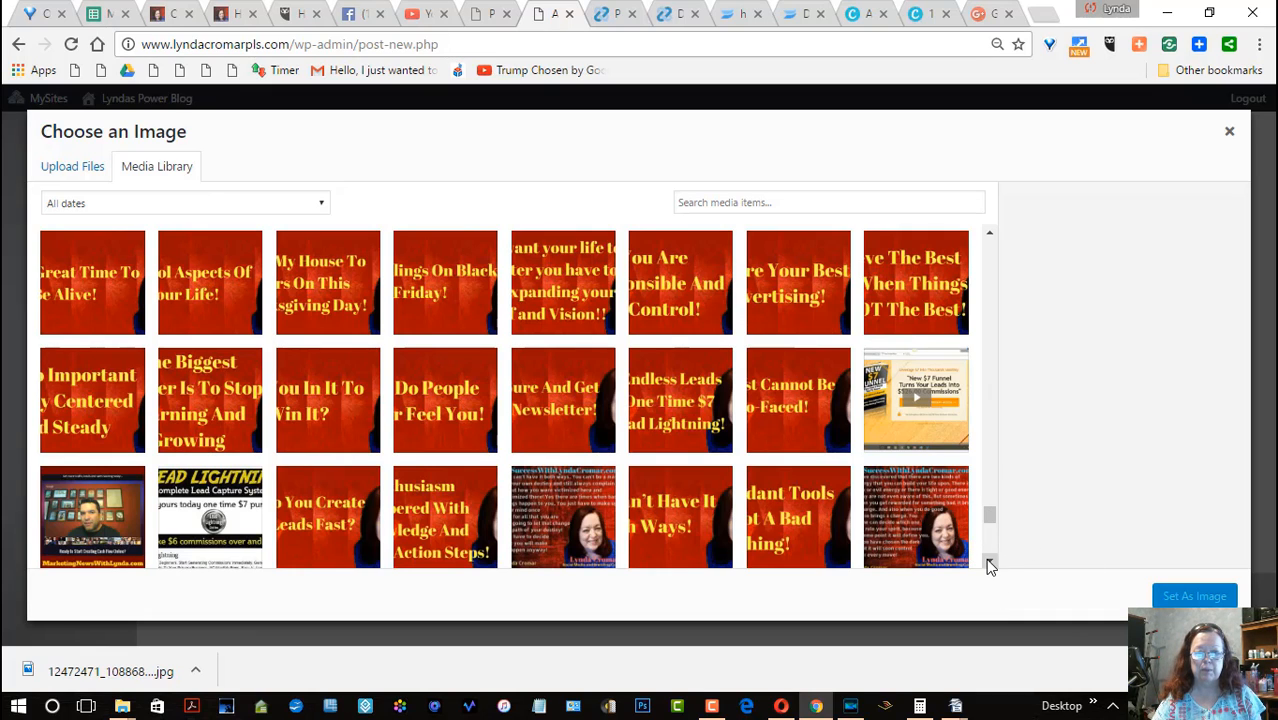
click(989, 566)
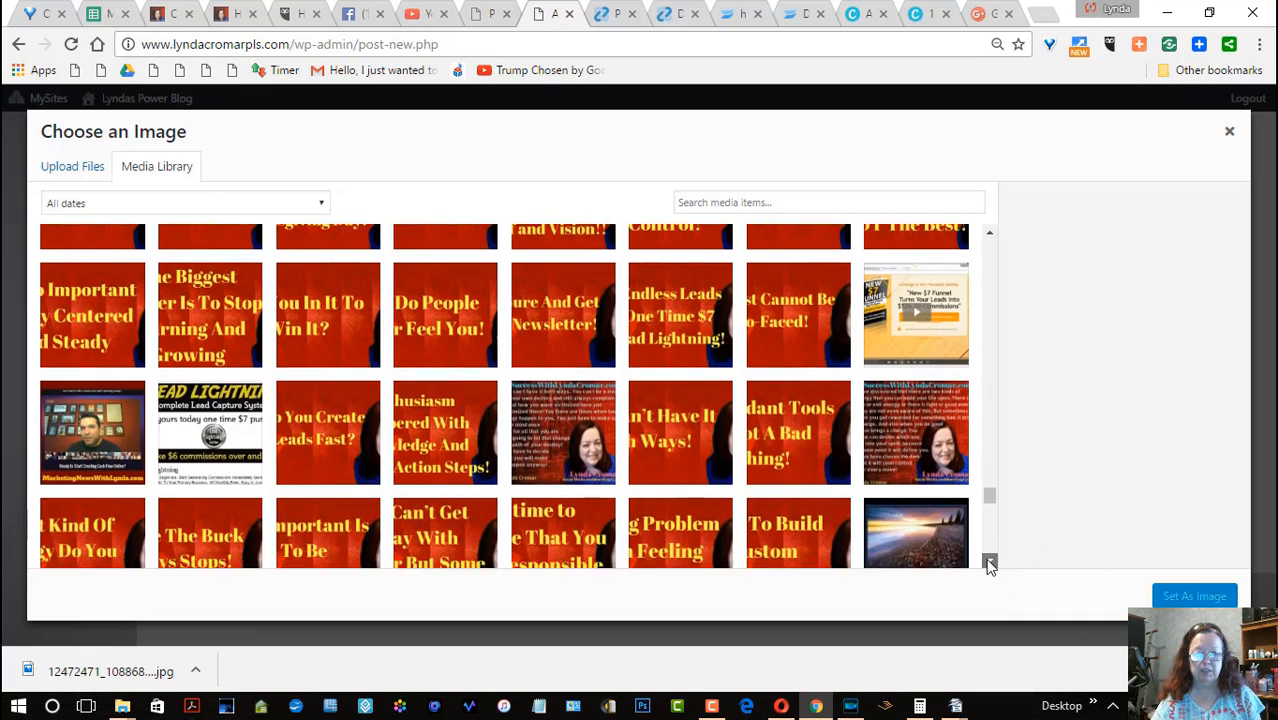
drag(989, 566, 990, 564)
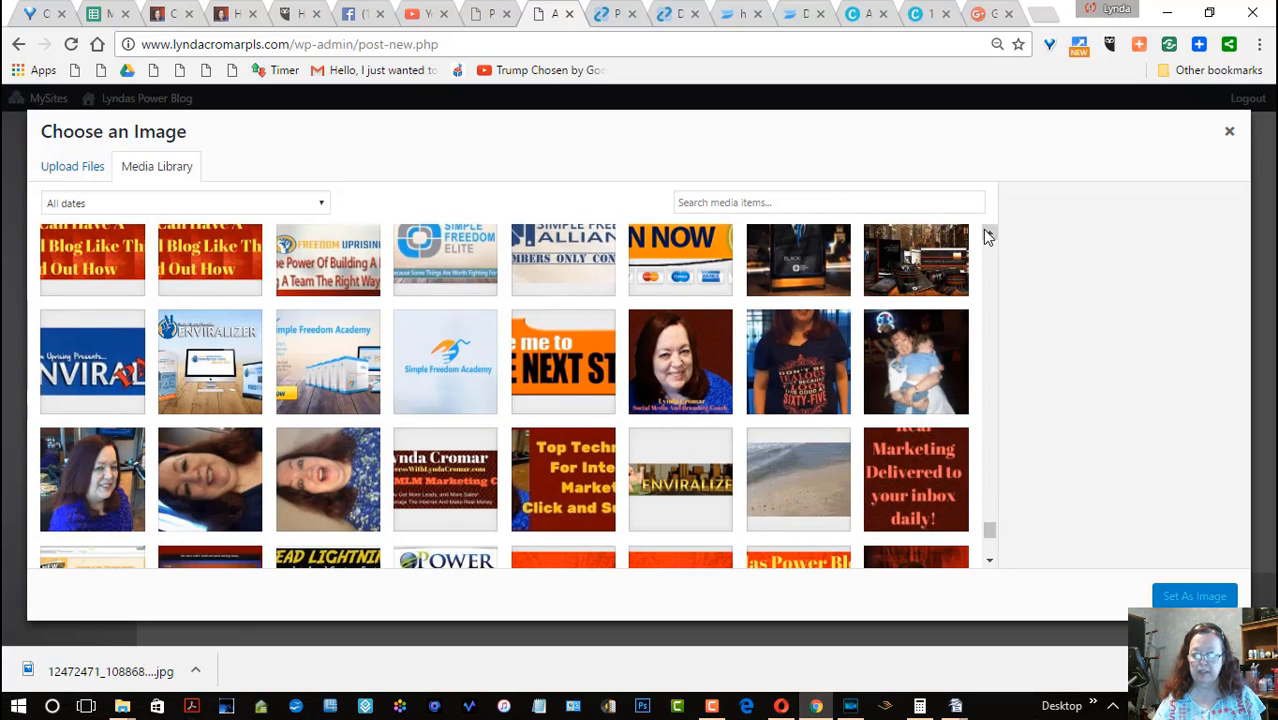
drag(986, 232, 986, 232)
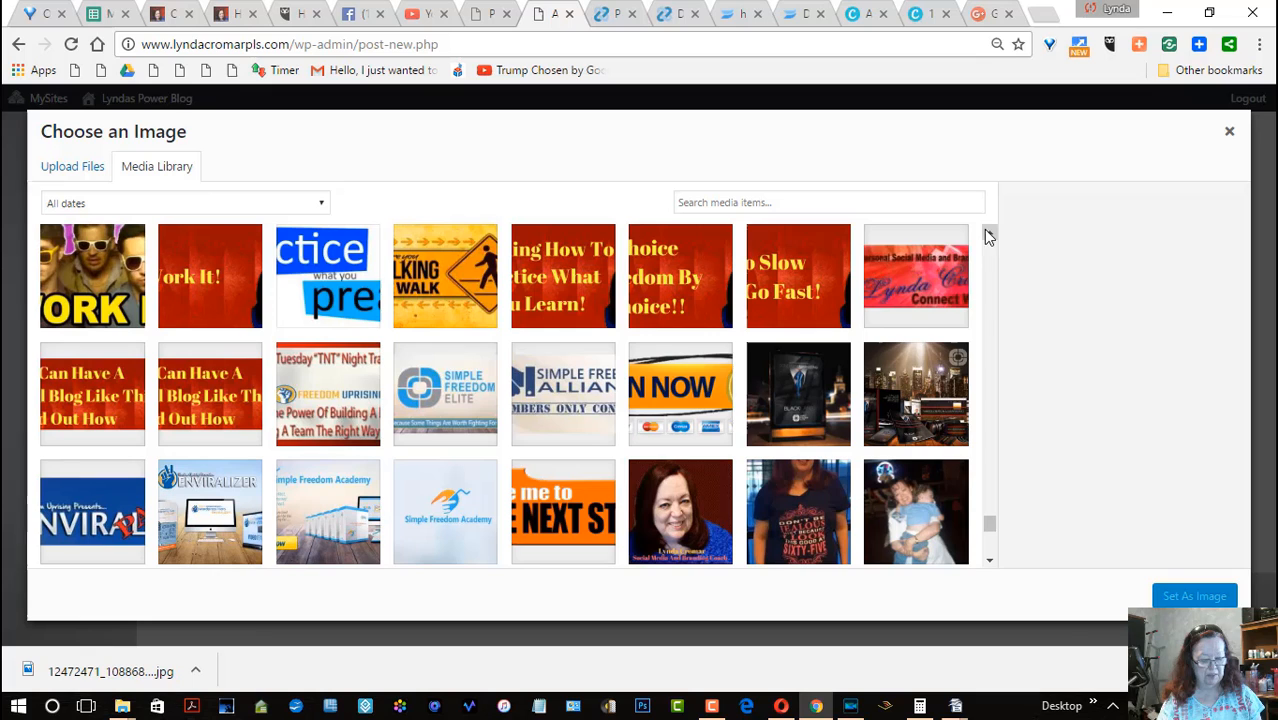
click(920, 260)
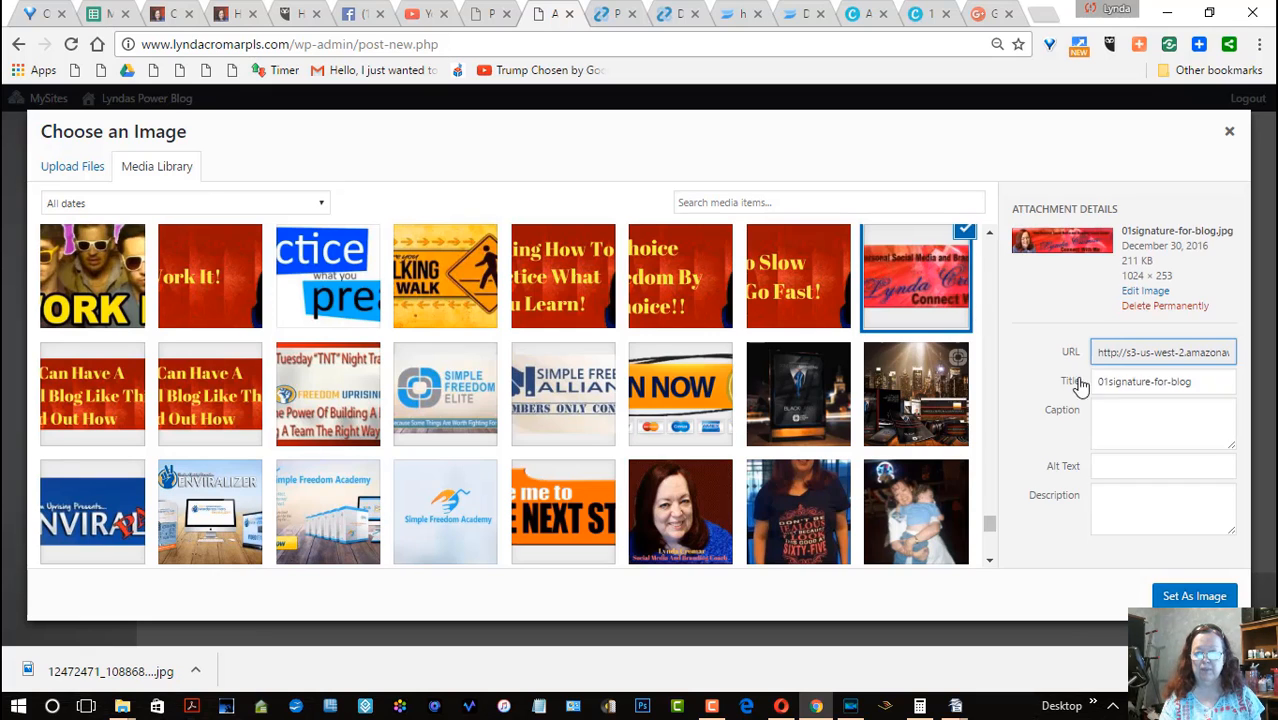
click(1200, 596)
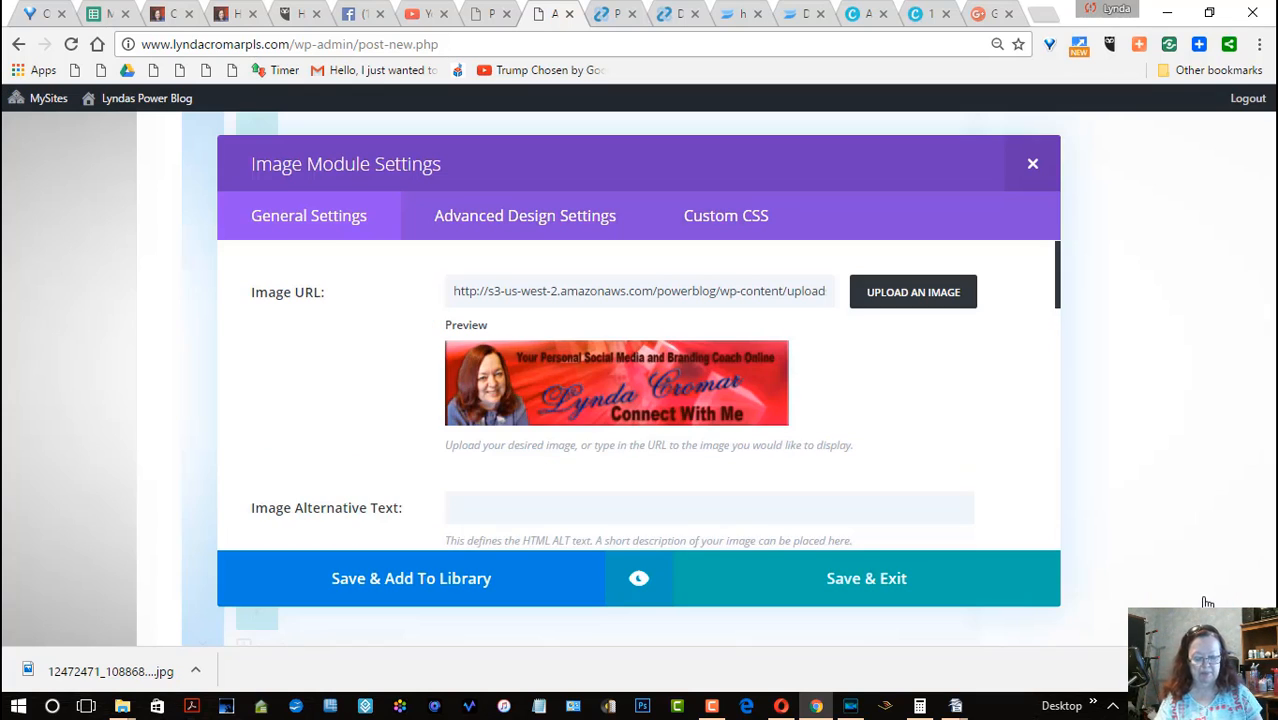
click(905, 583)
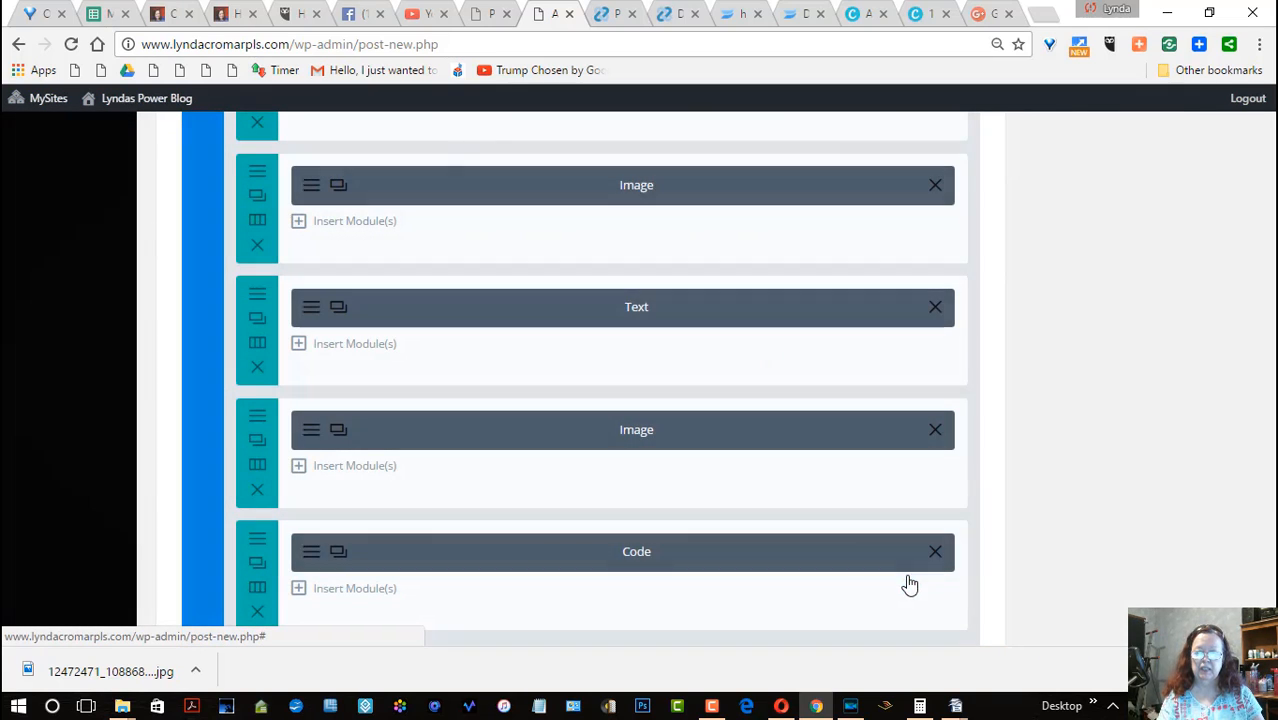
Step: Set You-Can-Have-A-Beautiful-Blog-Like-This-Find-Out-How.png from the media library as the image of the last Image module and save the module
click(310, 432)
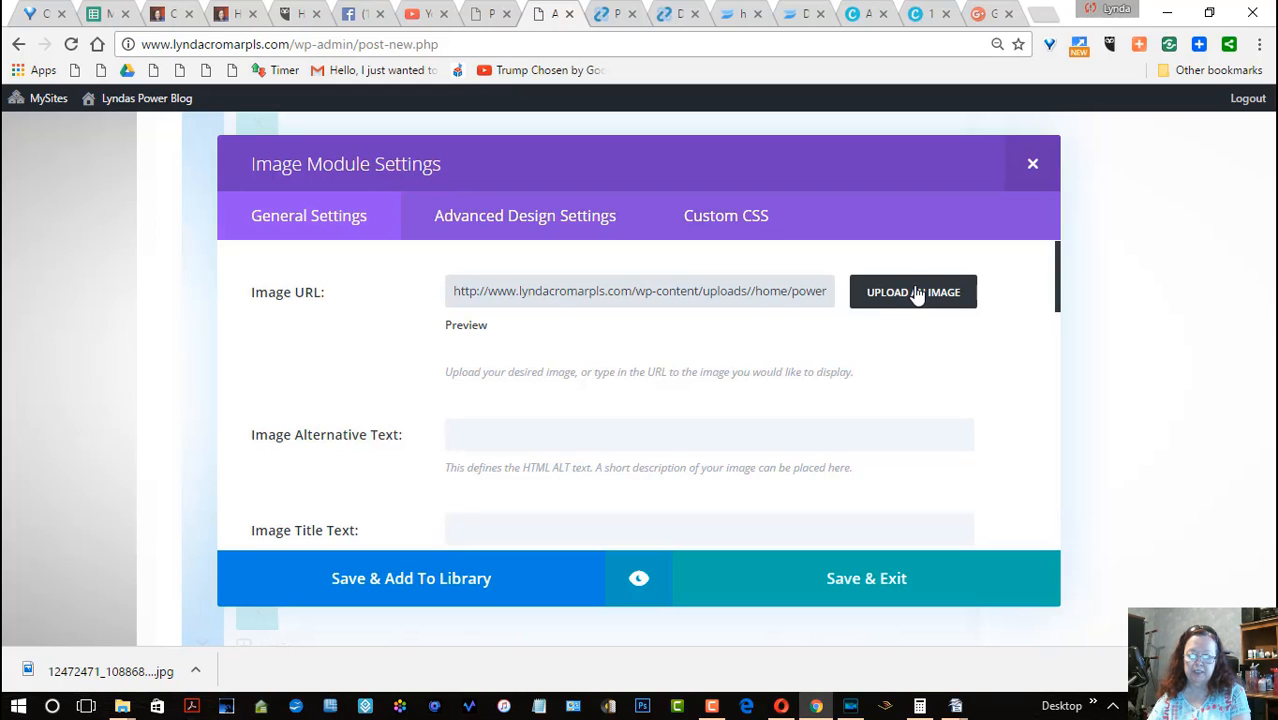
click(917, 294)
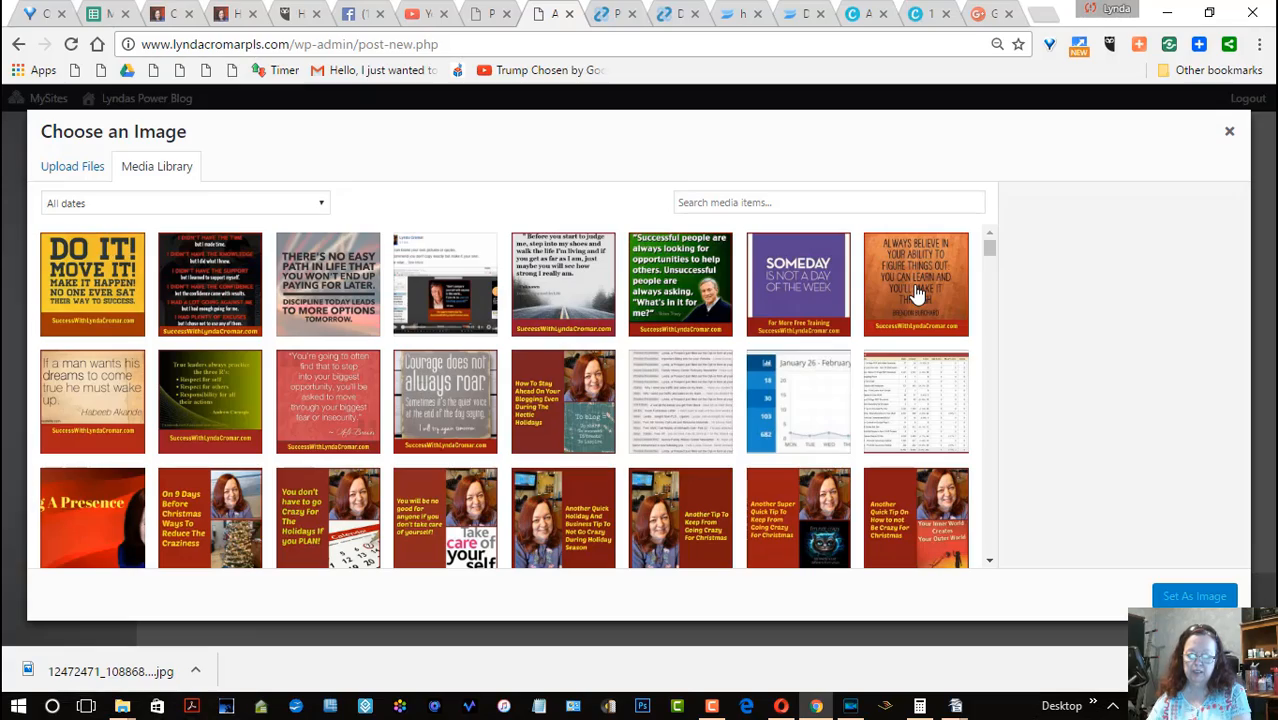
drag(990, 250, 966, 510)
click(185, 358)
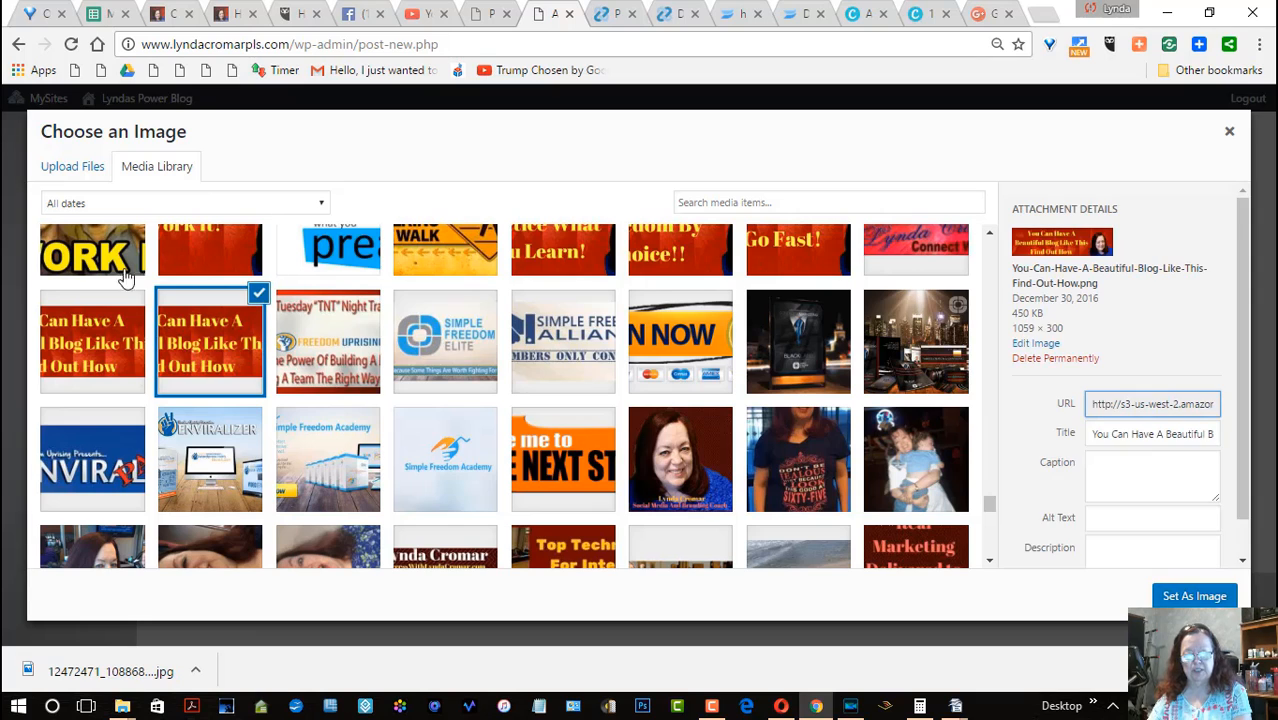
click(1194, 596)
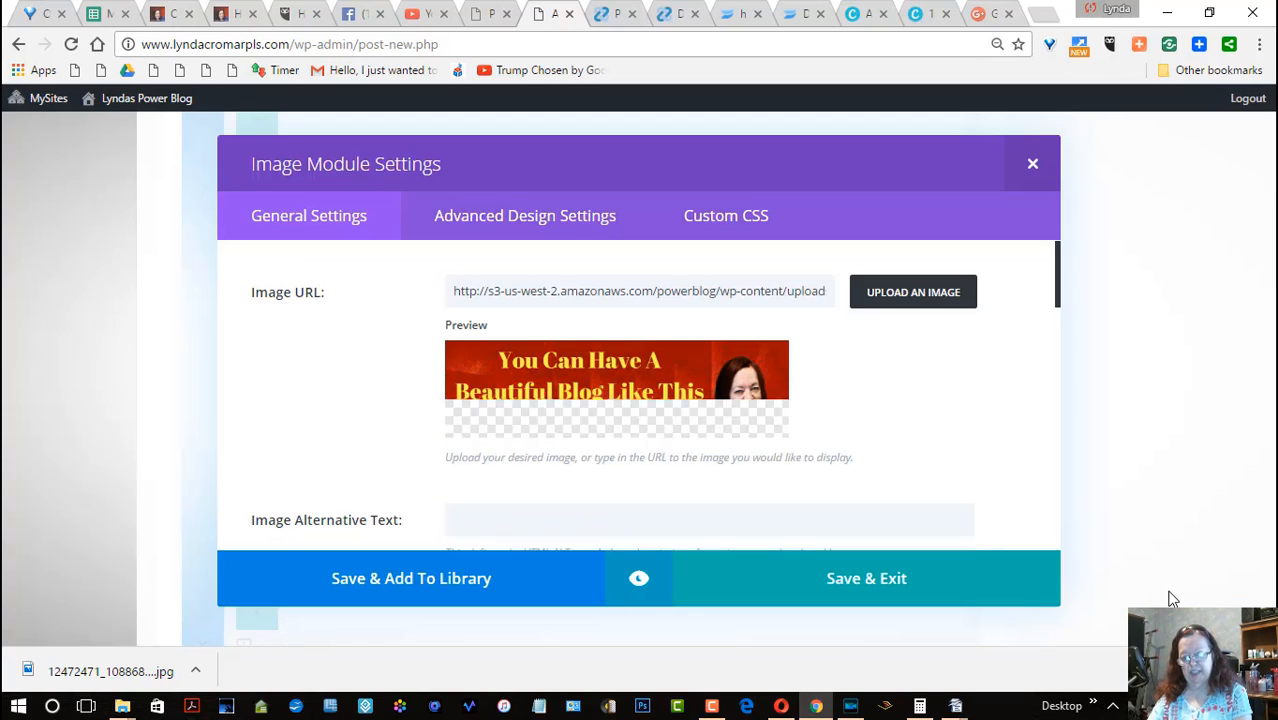
click(866, 584)
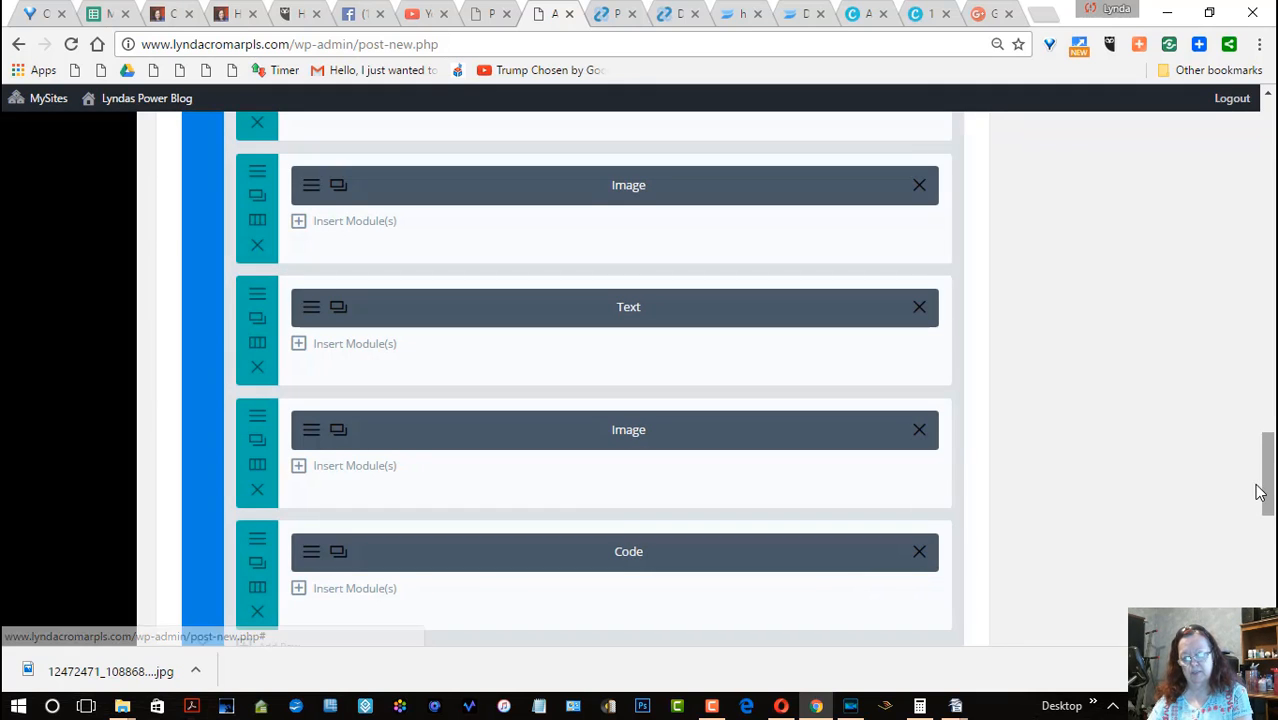
Step: Add all the tags copied from the "I Didn't Have It!" post to the new post and assign it the Leadership category
drag(1270, 485, 1272, 254)
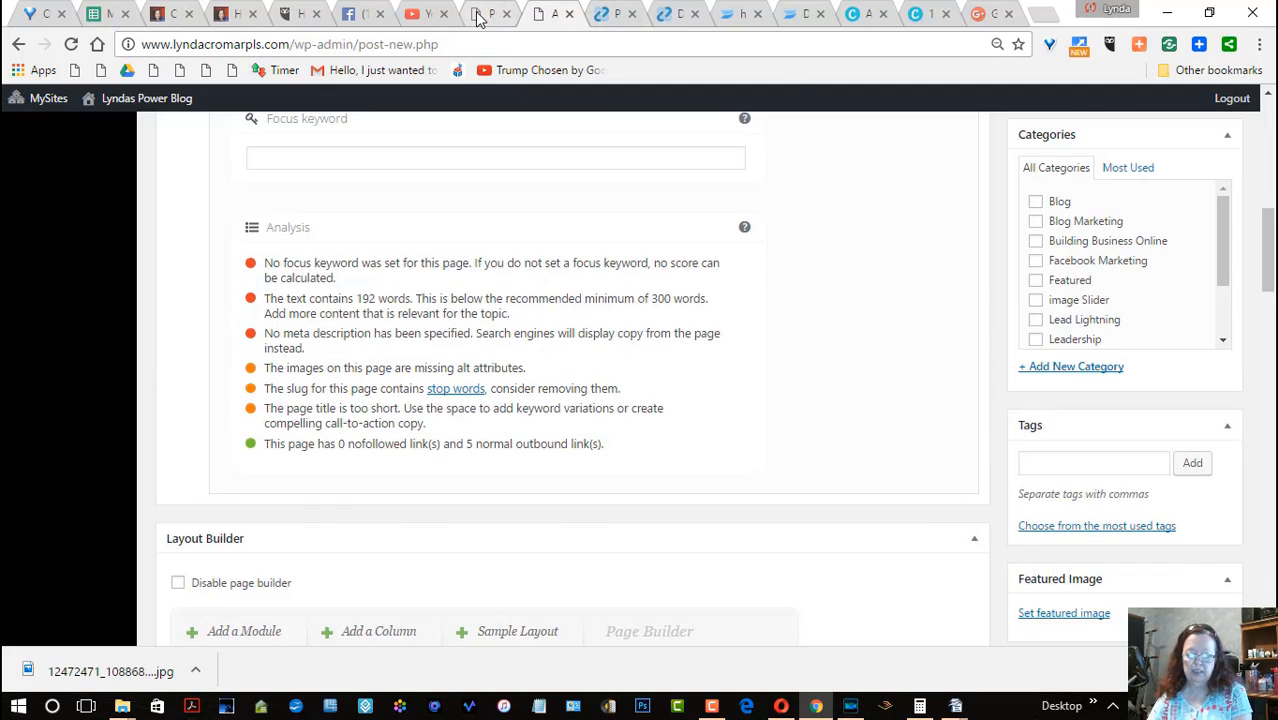
click(478, 18)
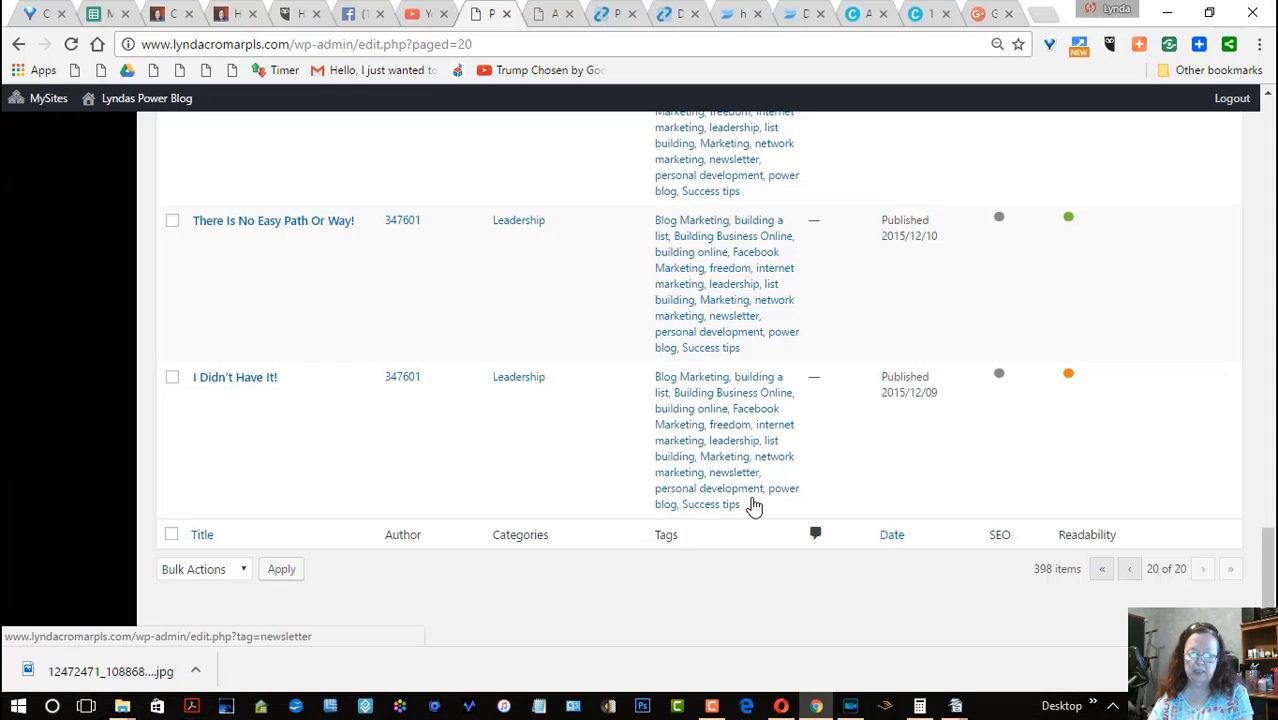
drag(740, 505, 663, 380)
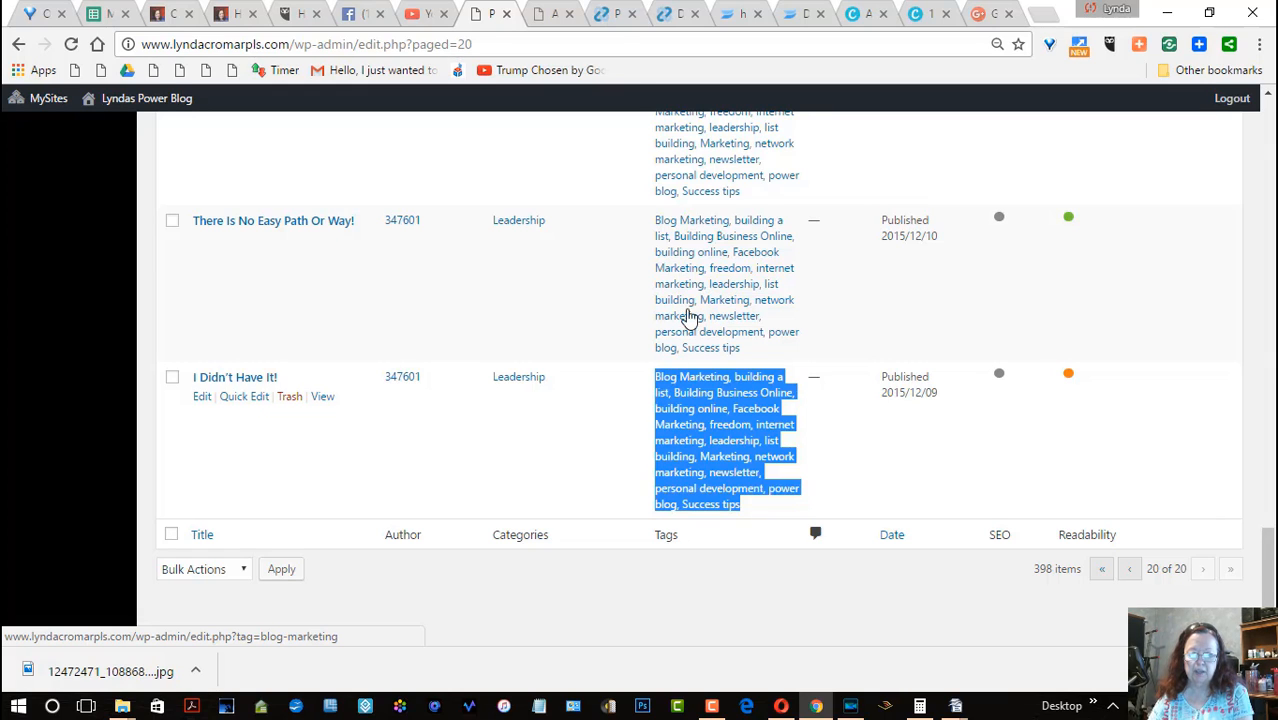
click(545, 16)
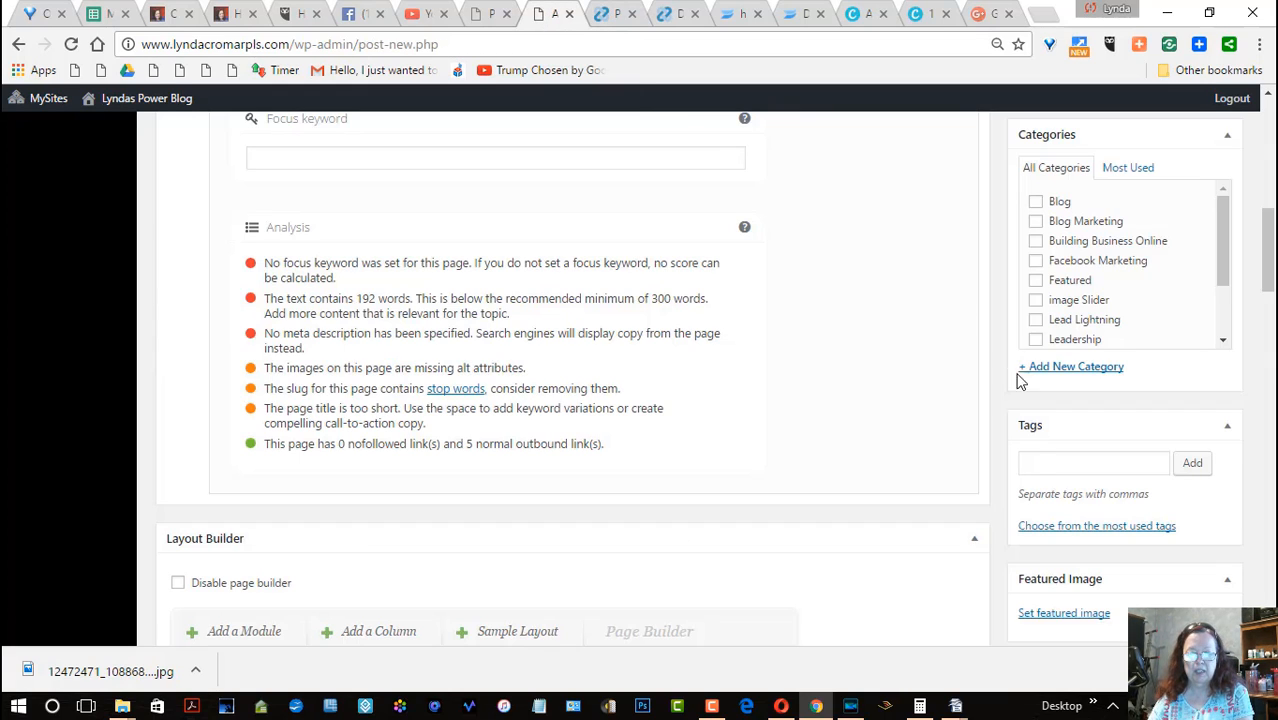
click(1038, 460)
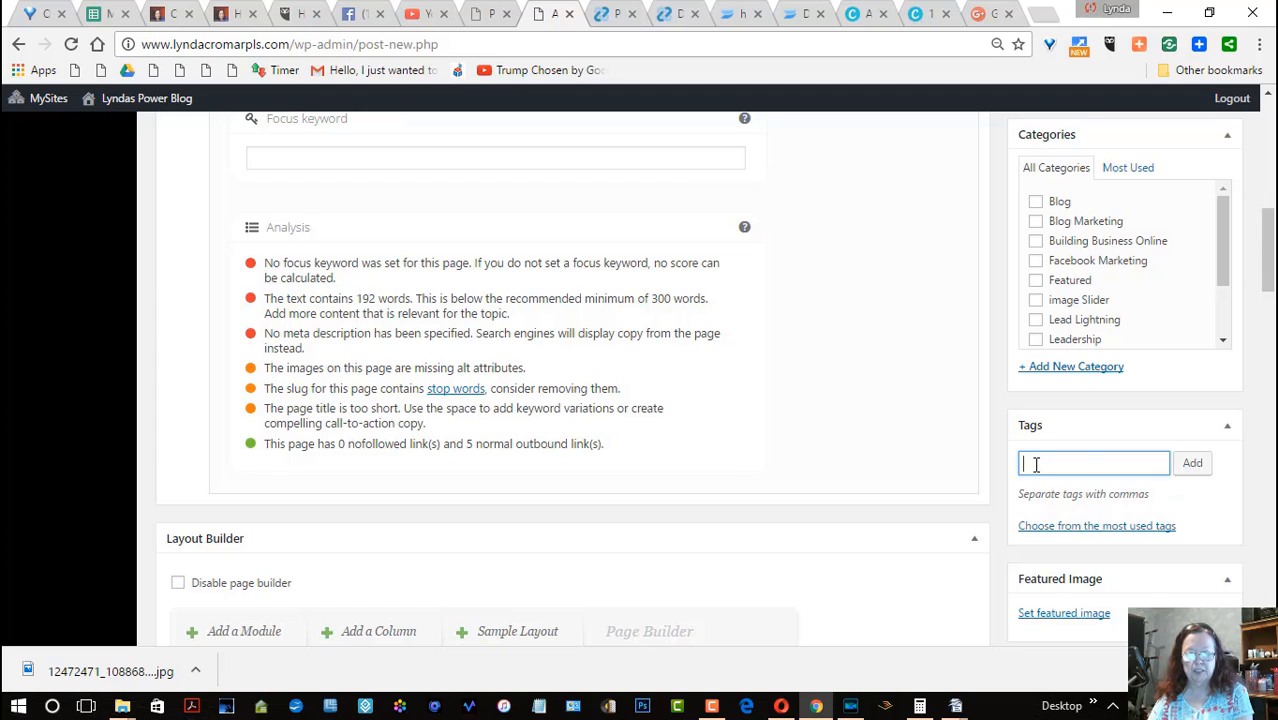
key(ctrl+v)
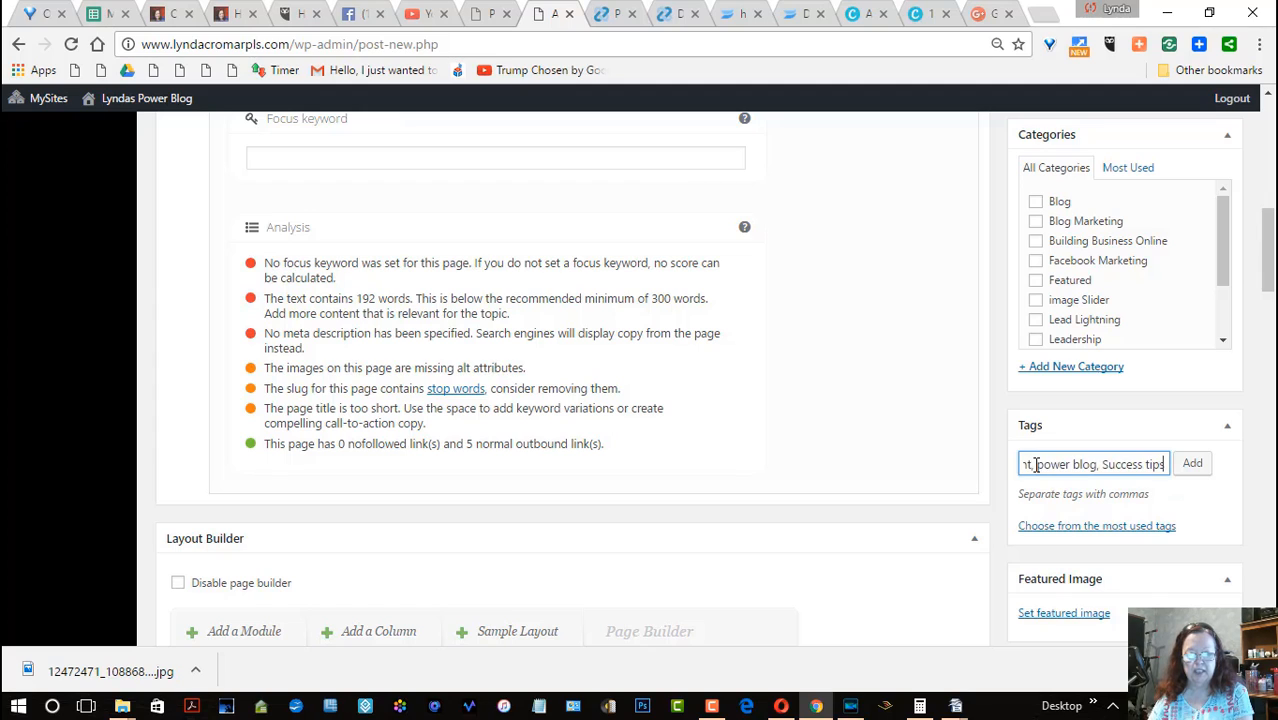
click(1192, 463)
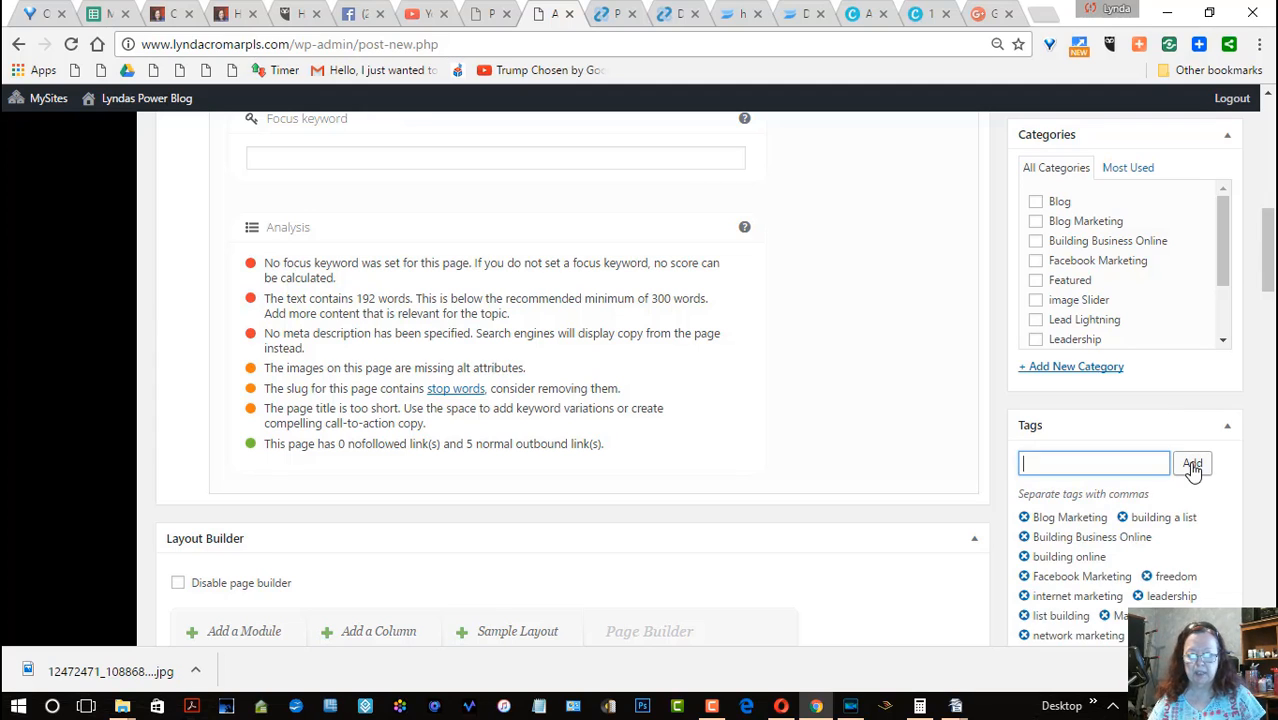
click(1035, 340)
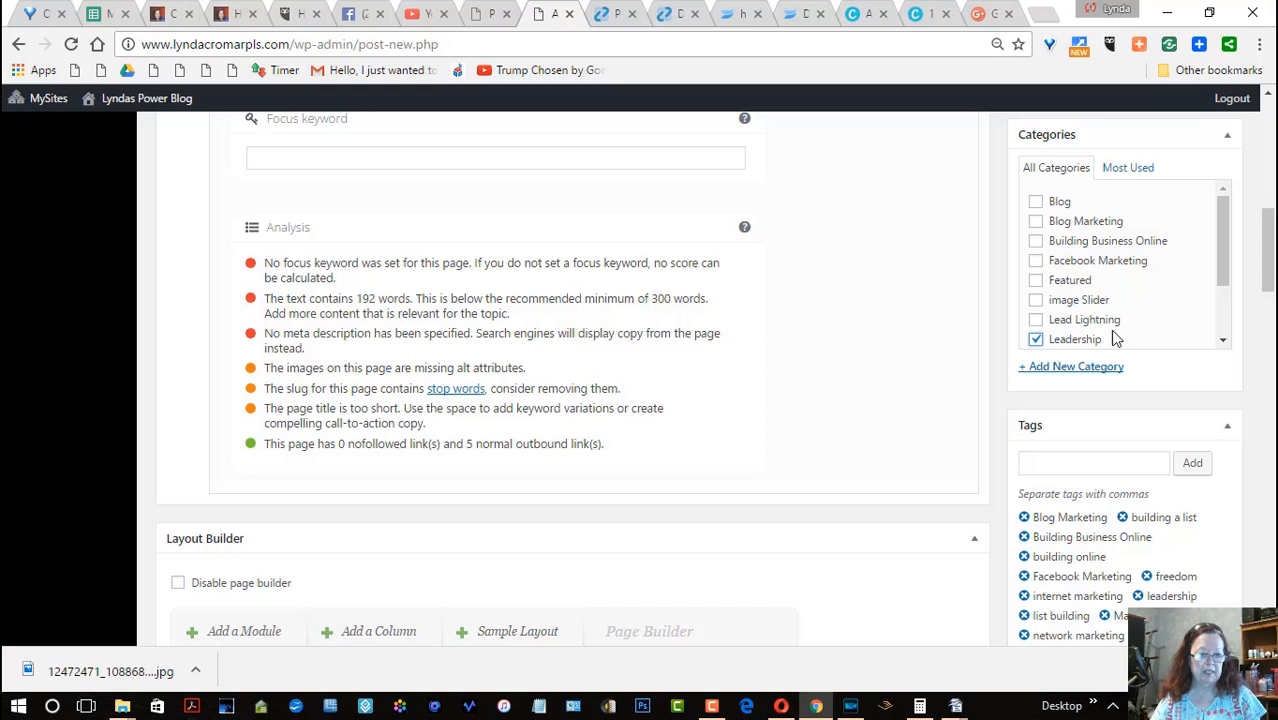
drag(1270, 258, 1272, 195)
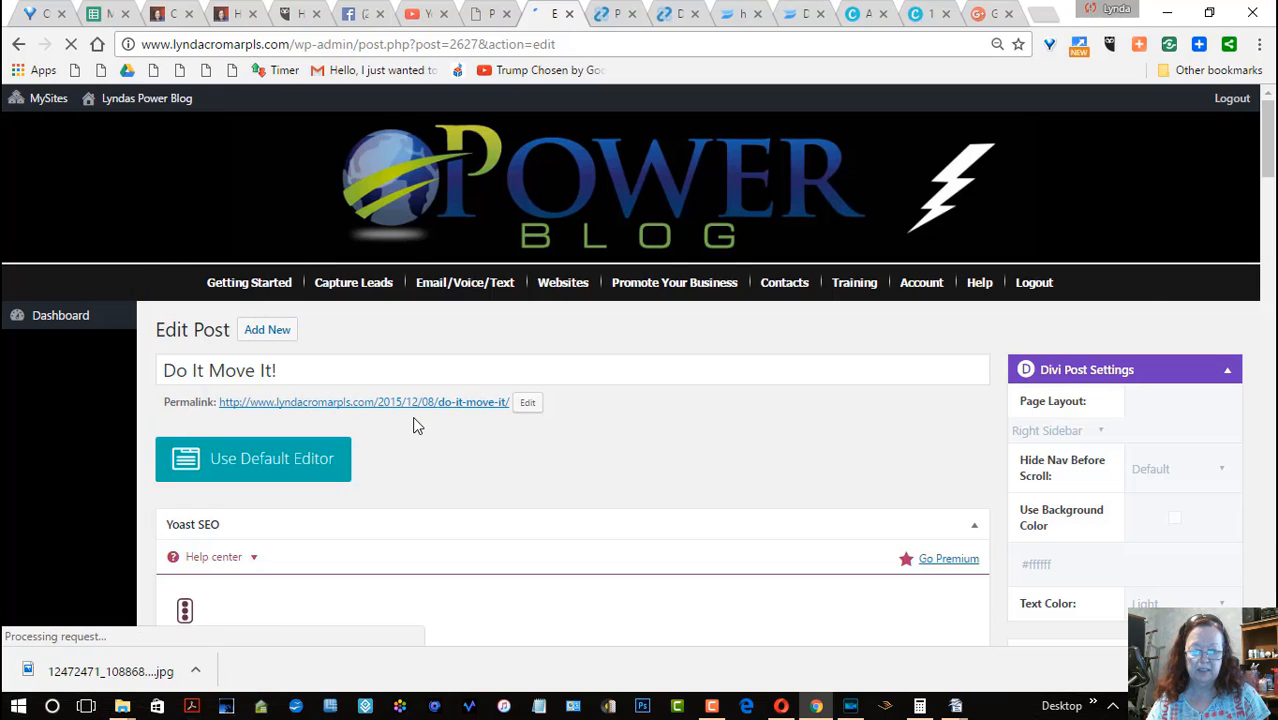
Step: Start another new post and switch it to the Divi Builder
click(275, 337)
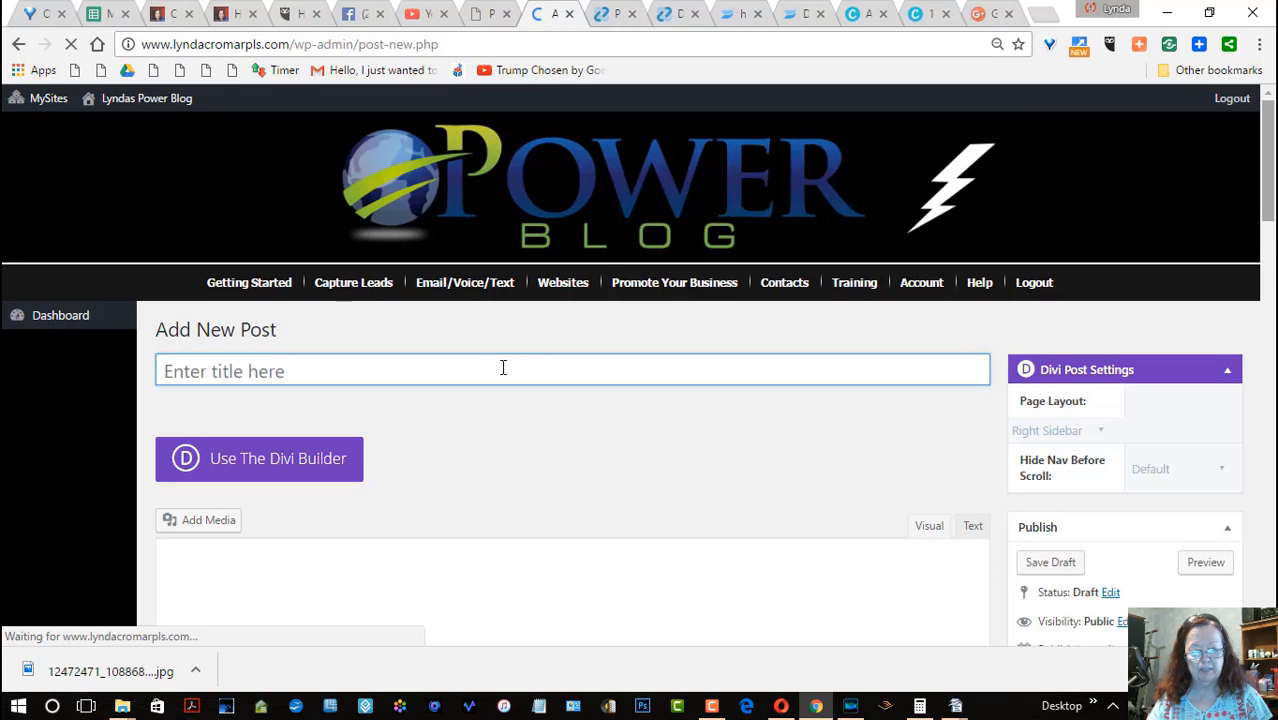
scroll(502, 369, down, 1)
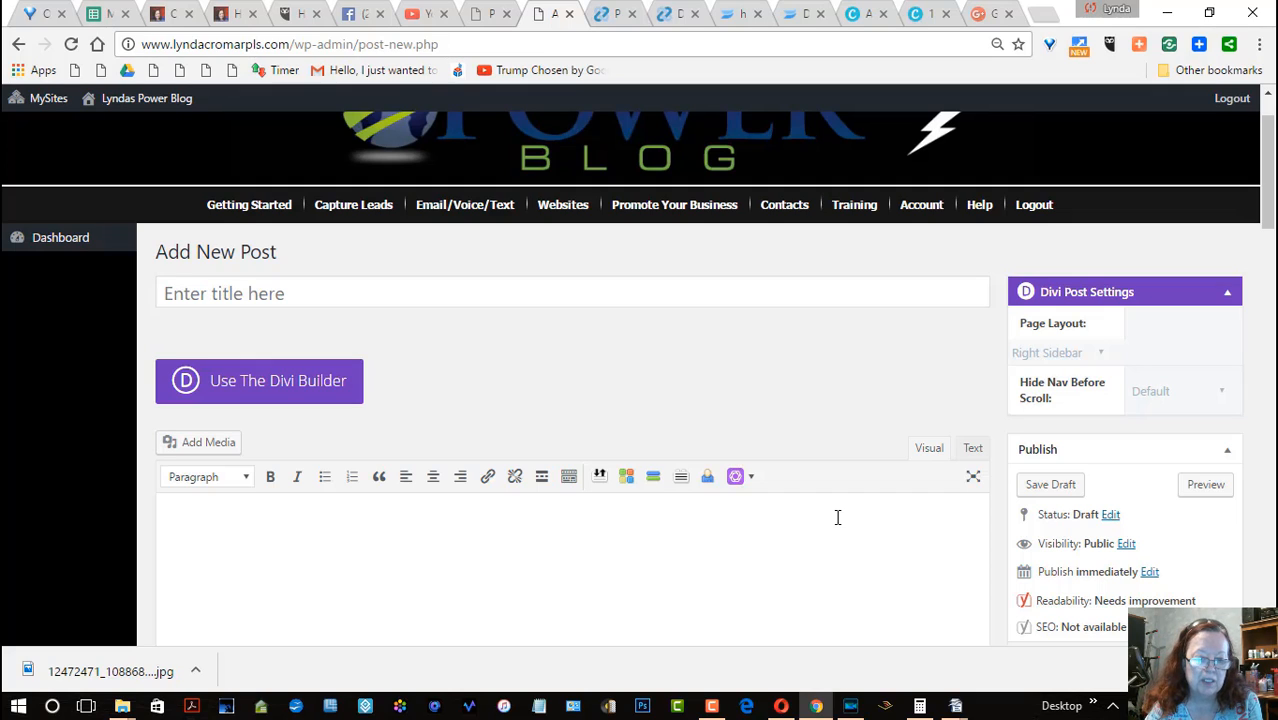
click(305, 389)
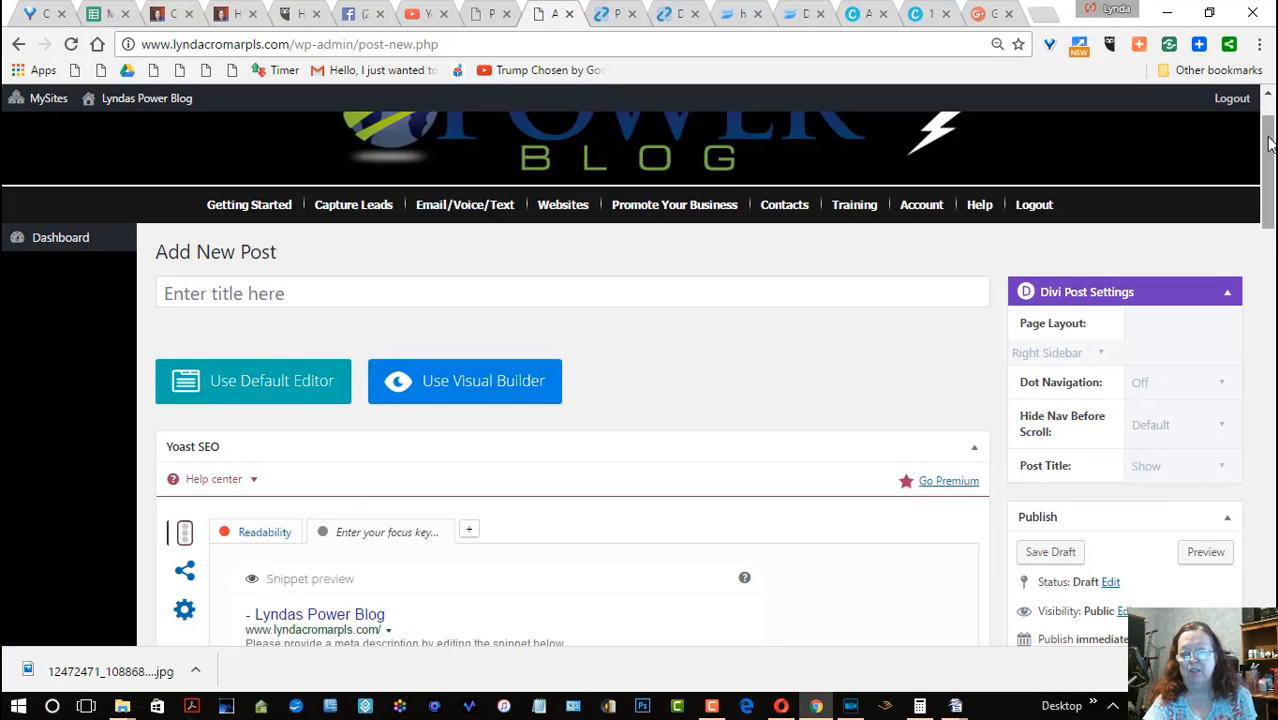
Step: Load the predefined Sales Page layout into the new post, replacing the existing content
scroll(1265, 183, down, 1)
drag(1262, 183, 1244, 434)
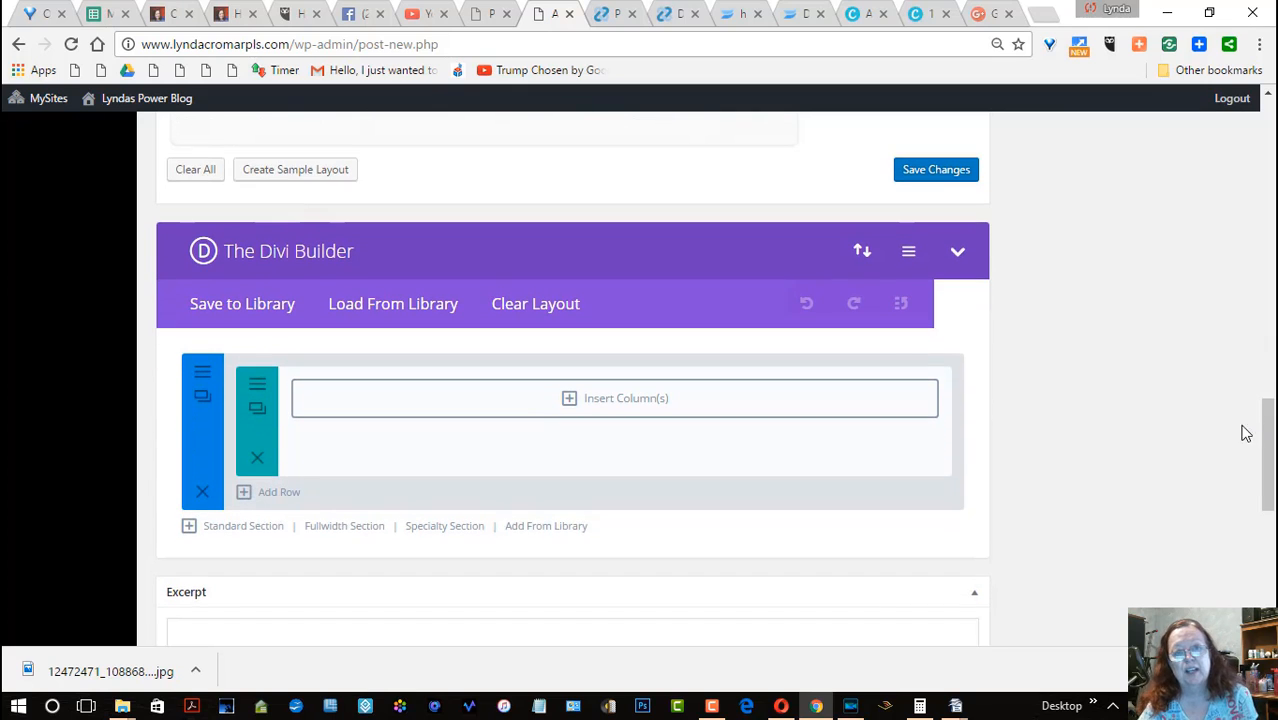
click(383, 305)
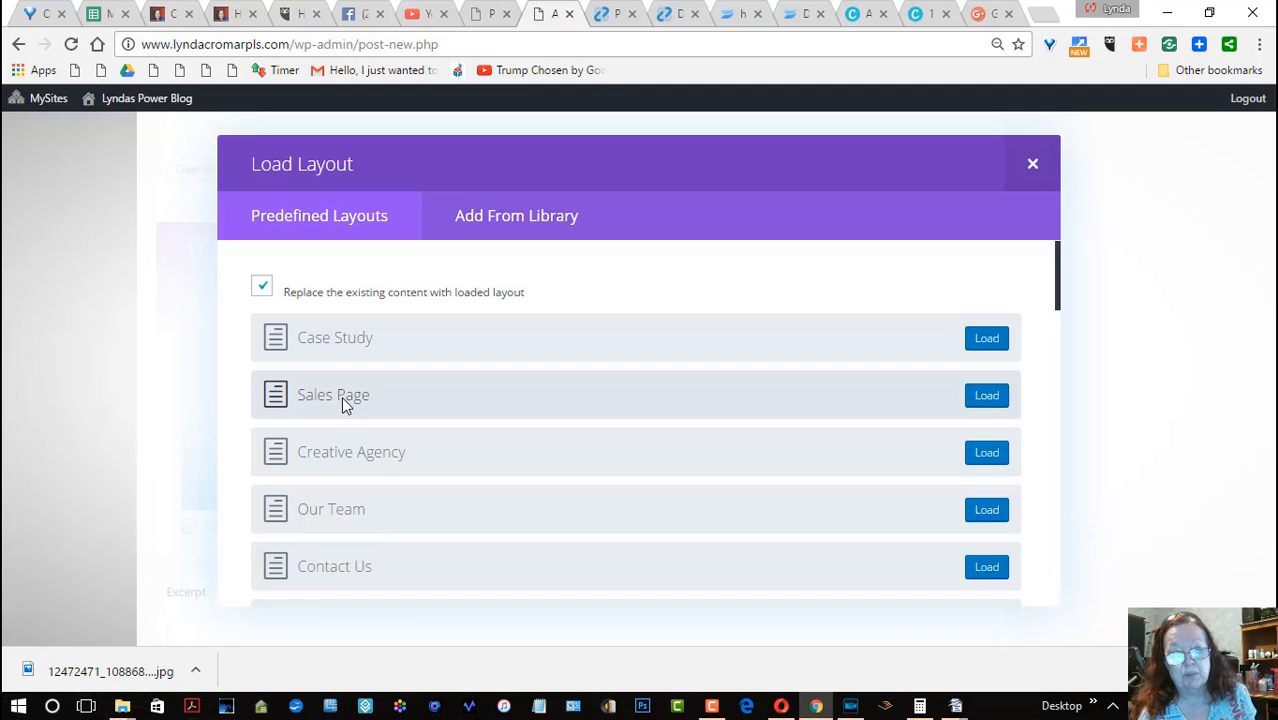
click(983, 396)
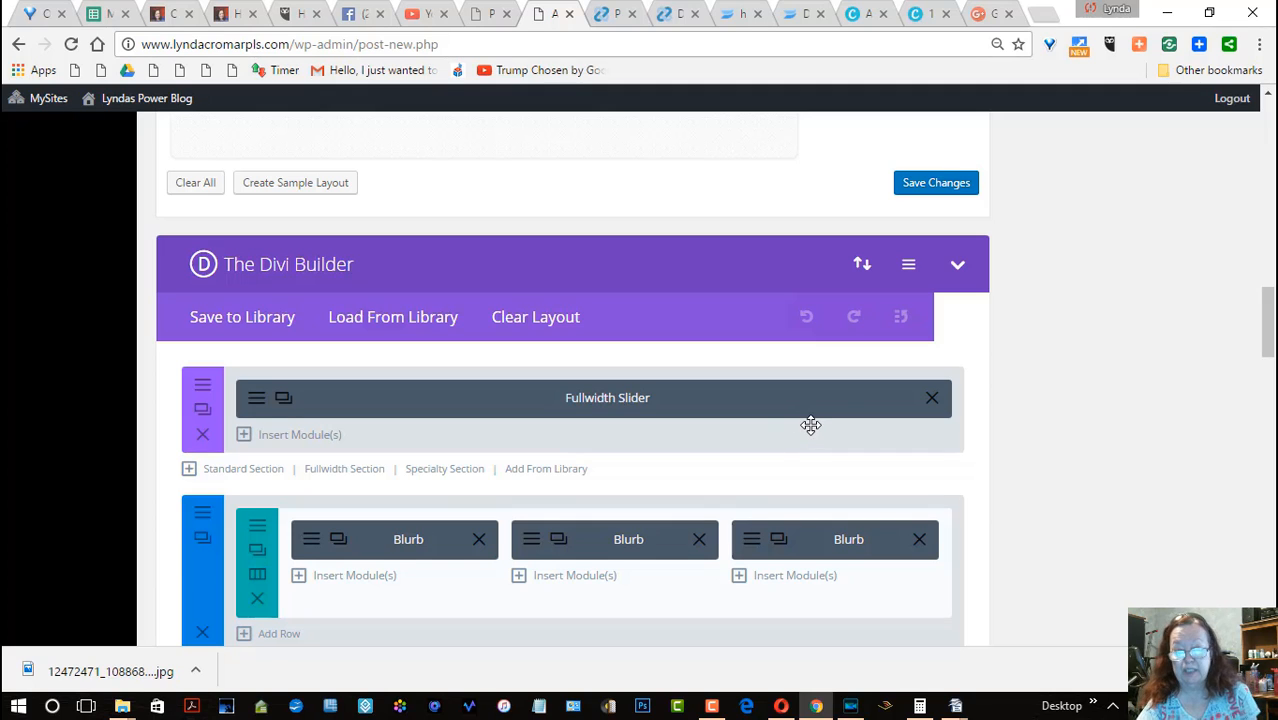
Step: Add a full-width single-column row below the three Blurb modules
drag(1265, 295, 1270, 324)
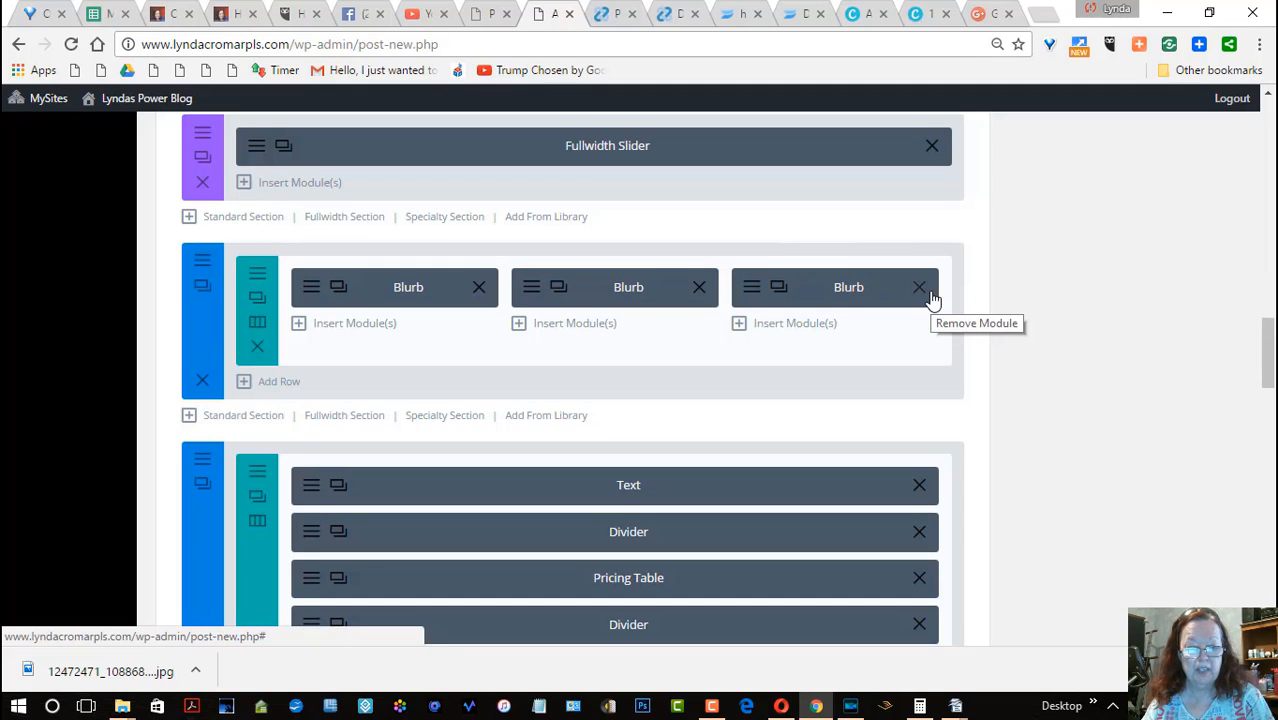
click(251, 387)
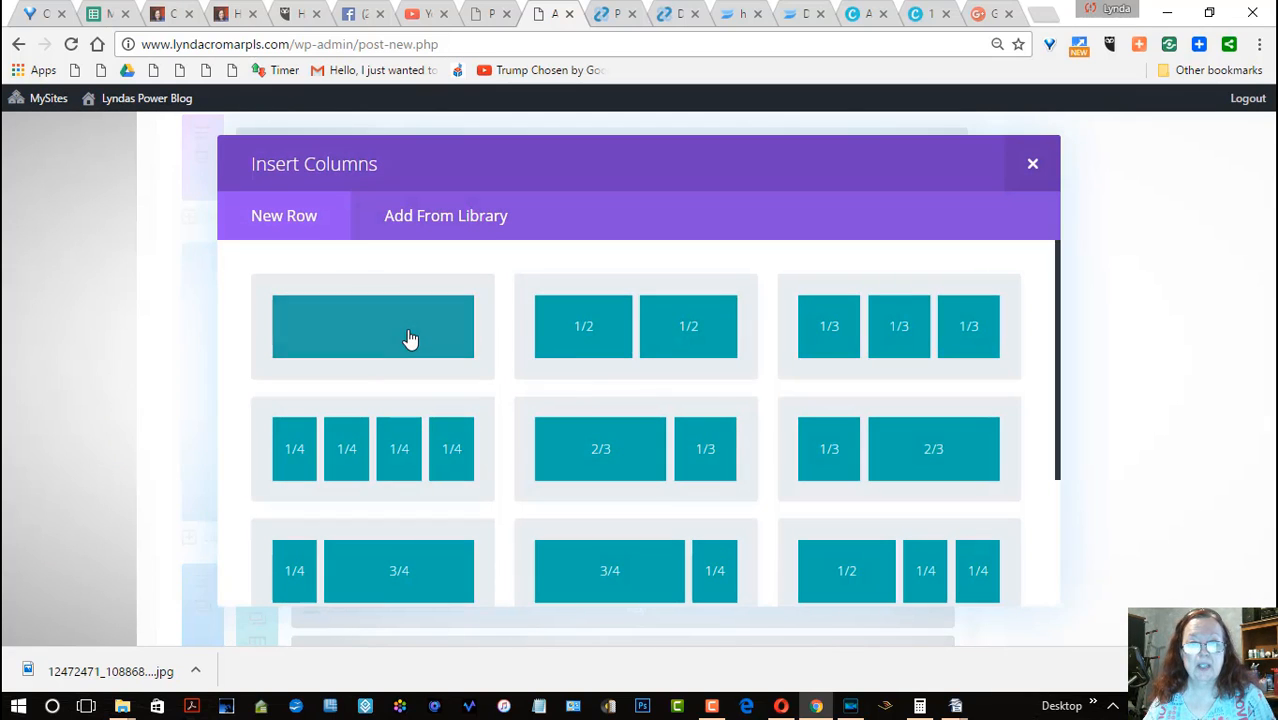
click(410, 340)
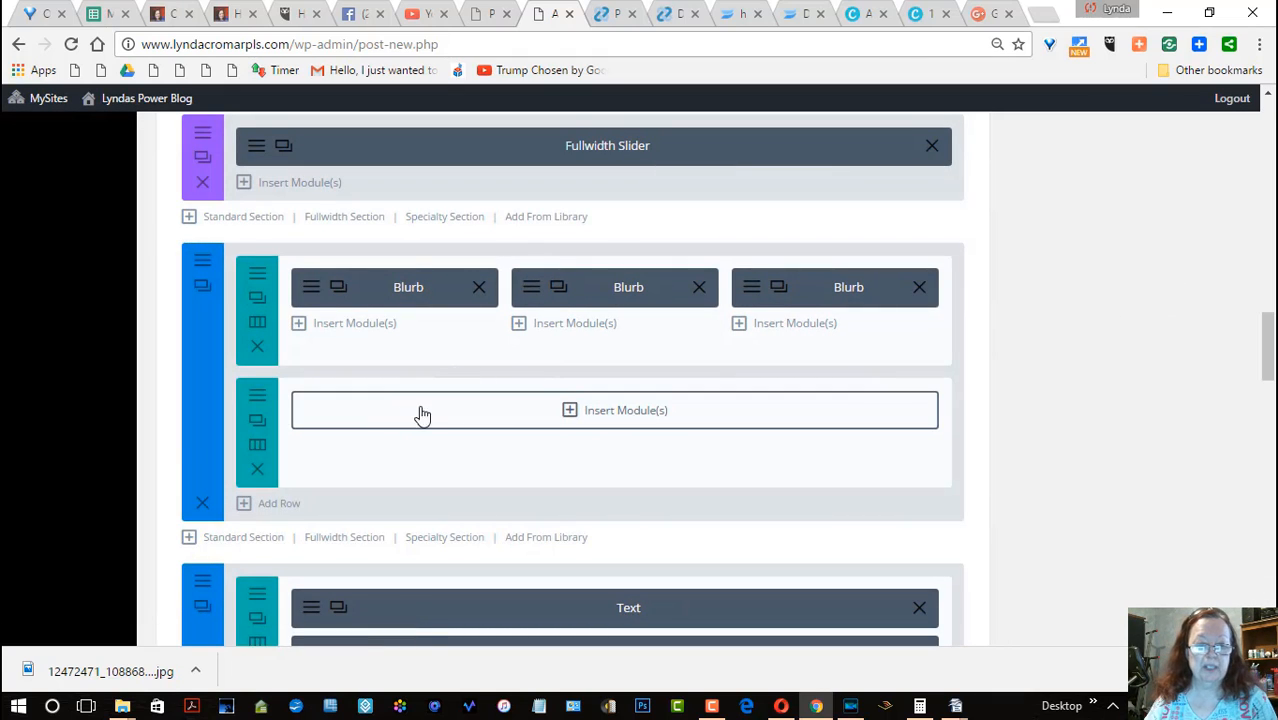
Step: Insert a Testimonial module into the new row, look through its general settings and close them
click(571, 412)
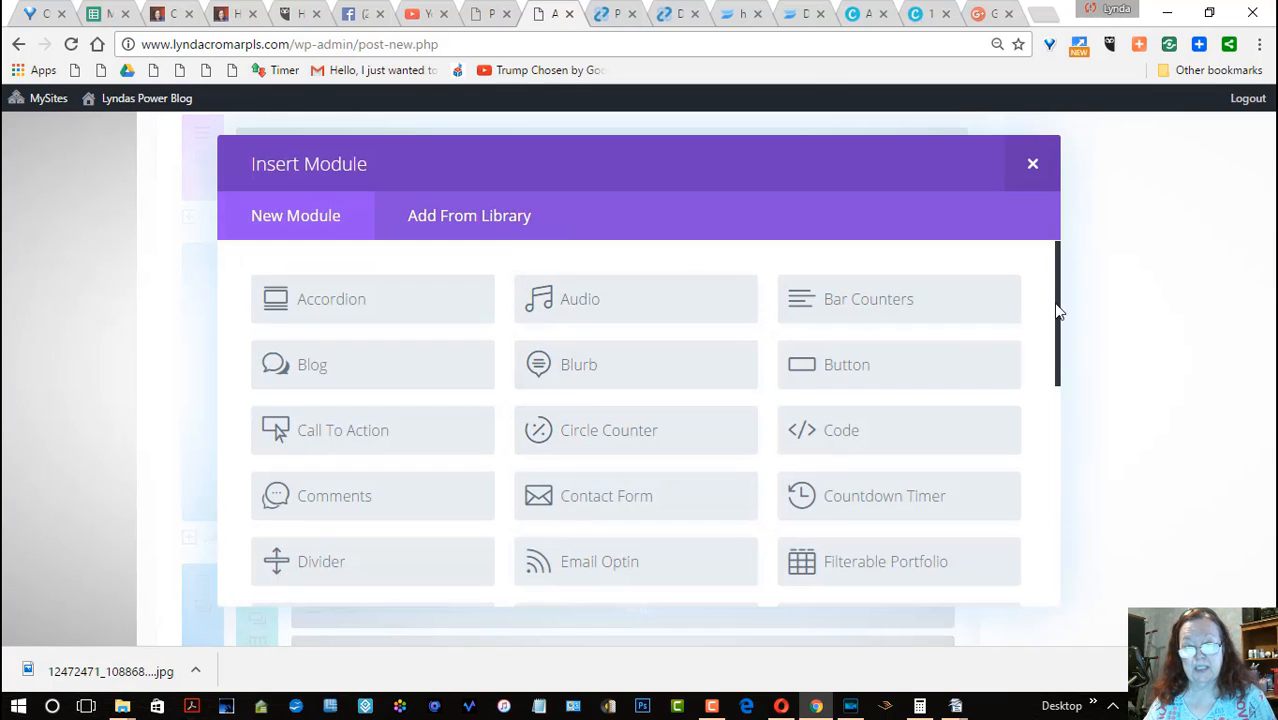
drag(1063, 313, 958, 530)
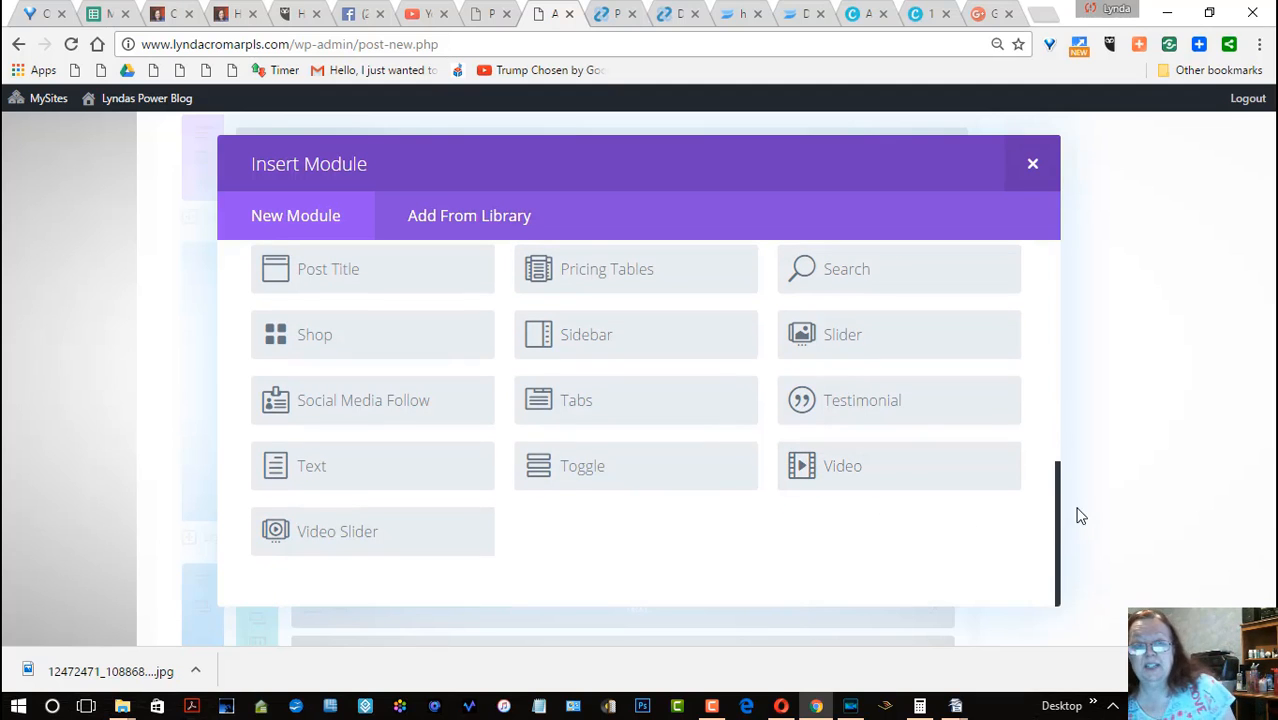
click(918, 406)
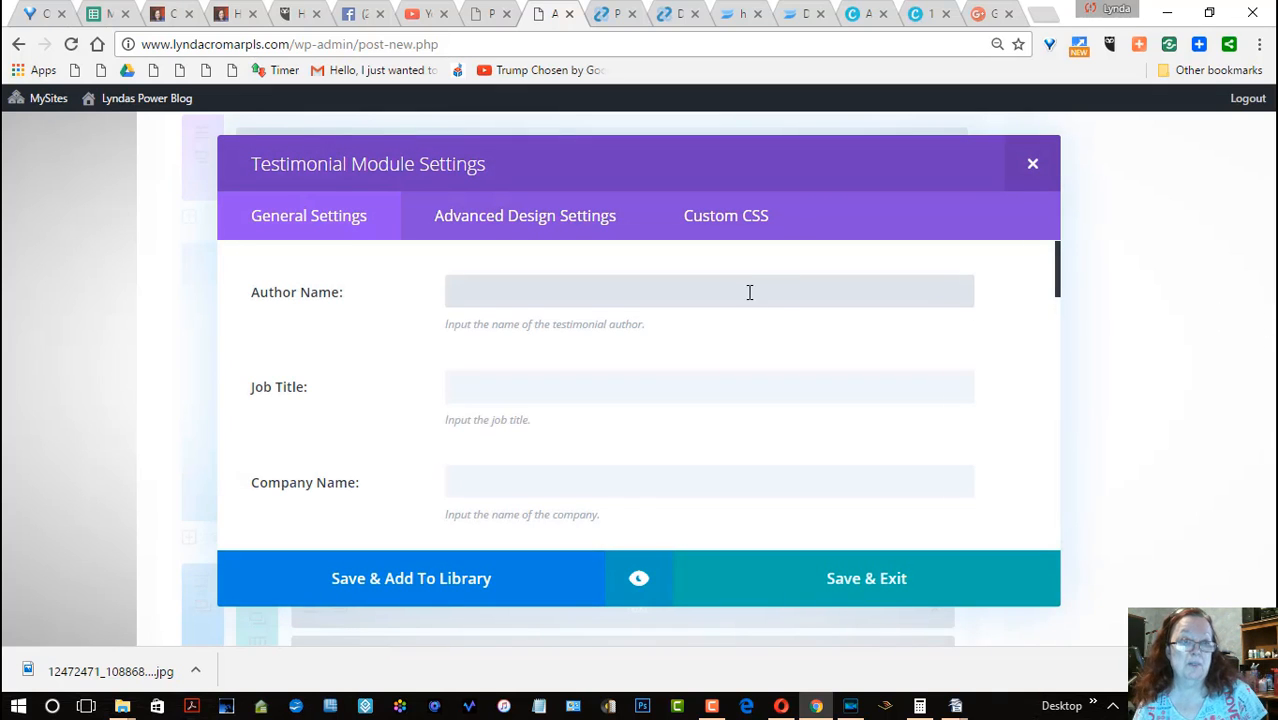
drag(1061, 285, 1075, 347)
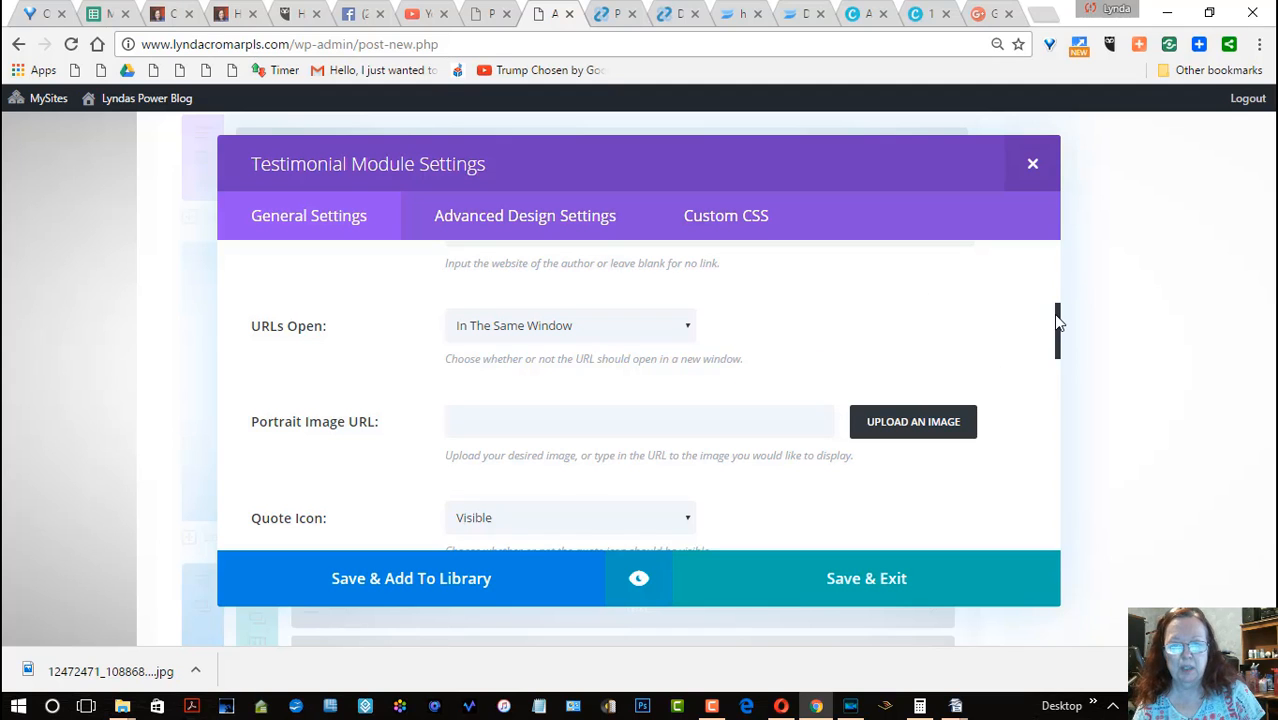
drag(1056, 333, 1045, 377)
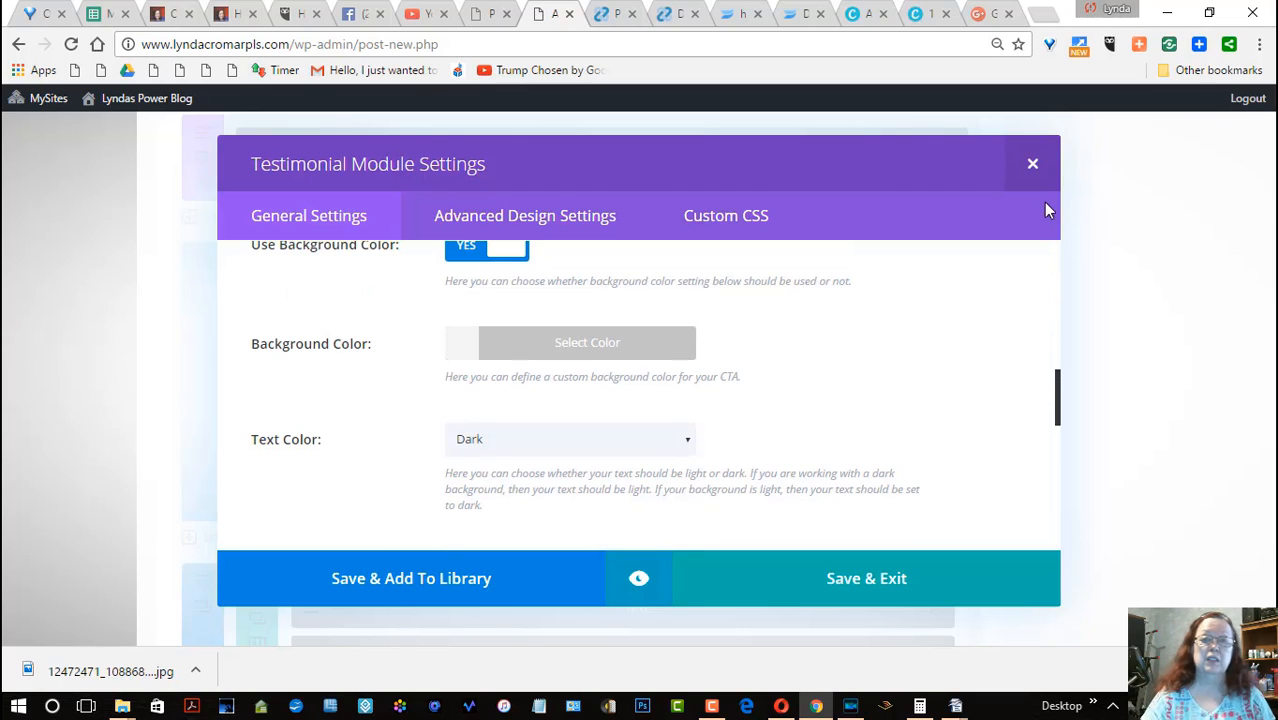
click(1033, 164)
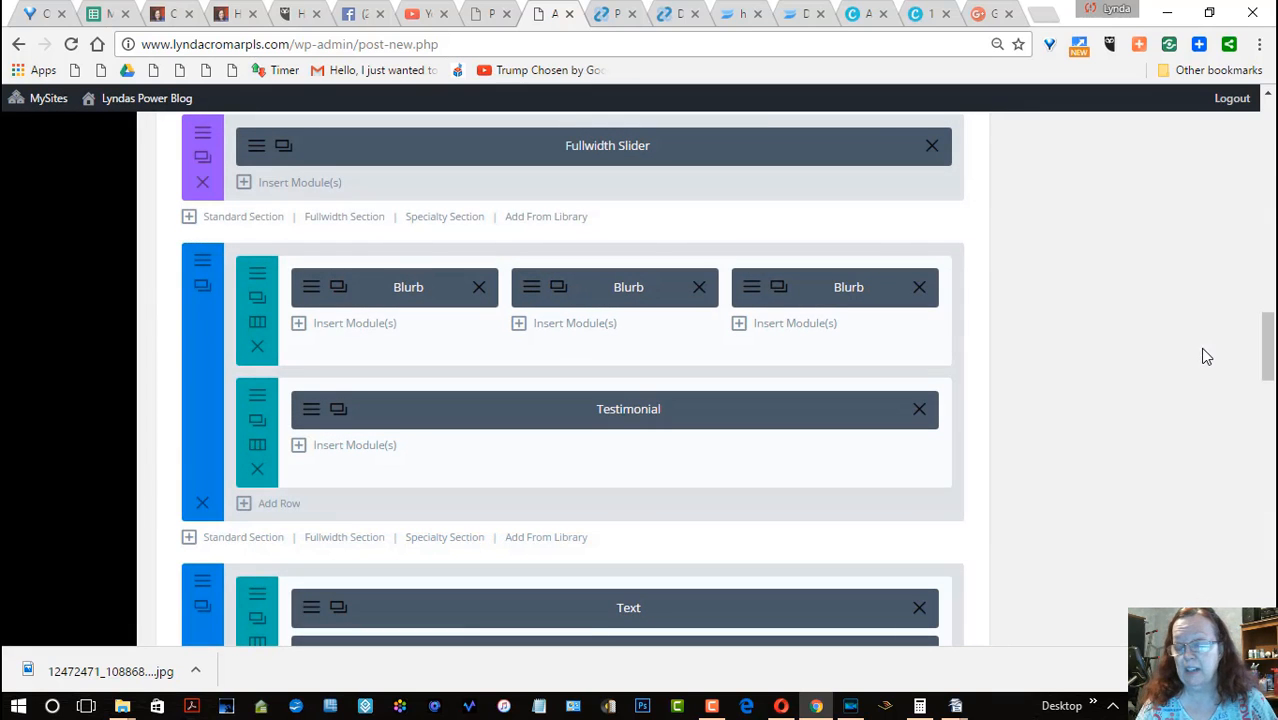
Step: Replace the post's content with the saved library layout "new layout with top and bottom share buttons"
drag(1268, 357, 1270, 321)
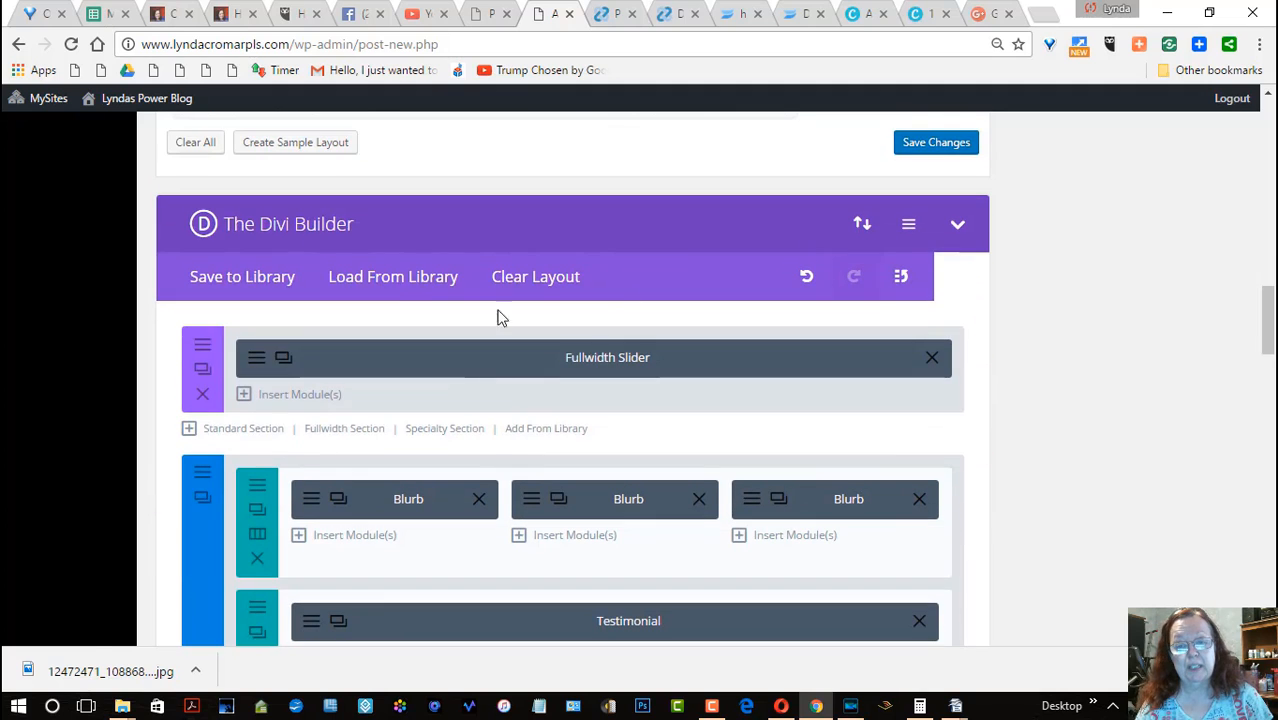
click(398, 278)
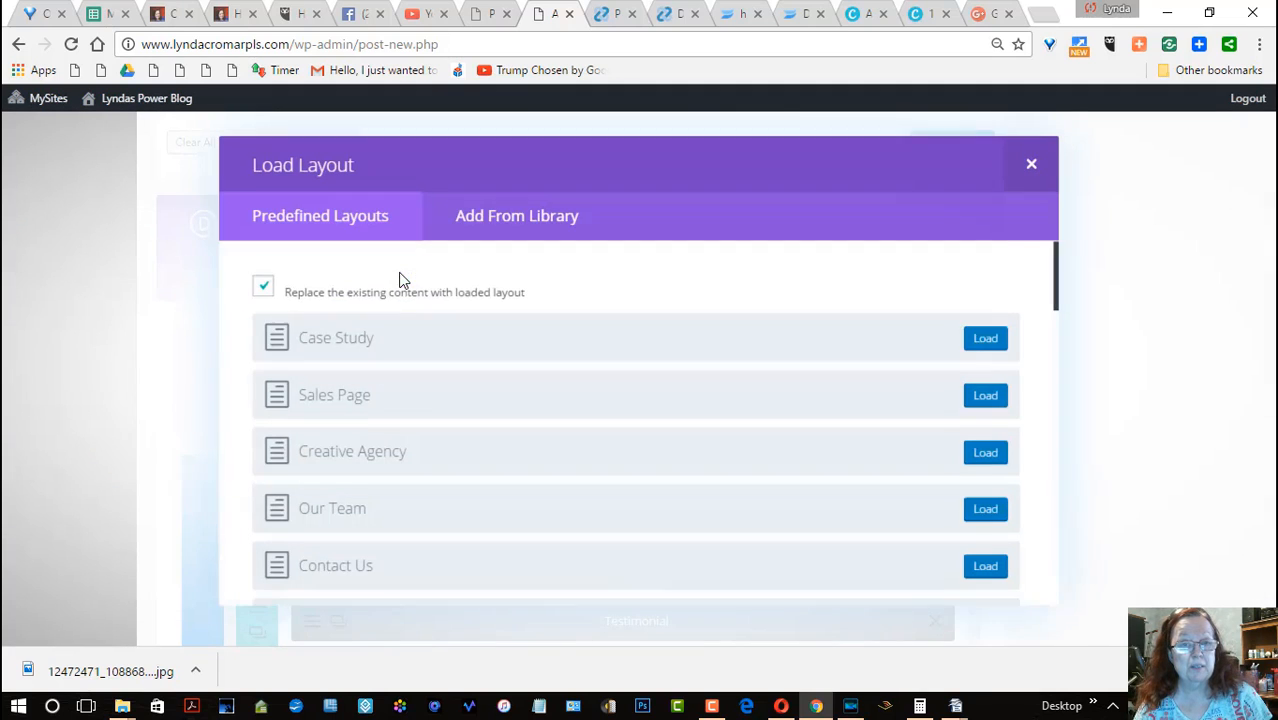
click(527, 224)
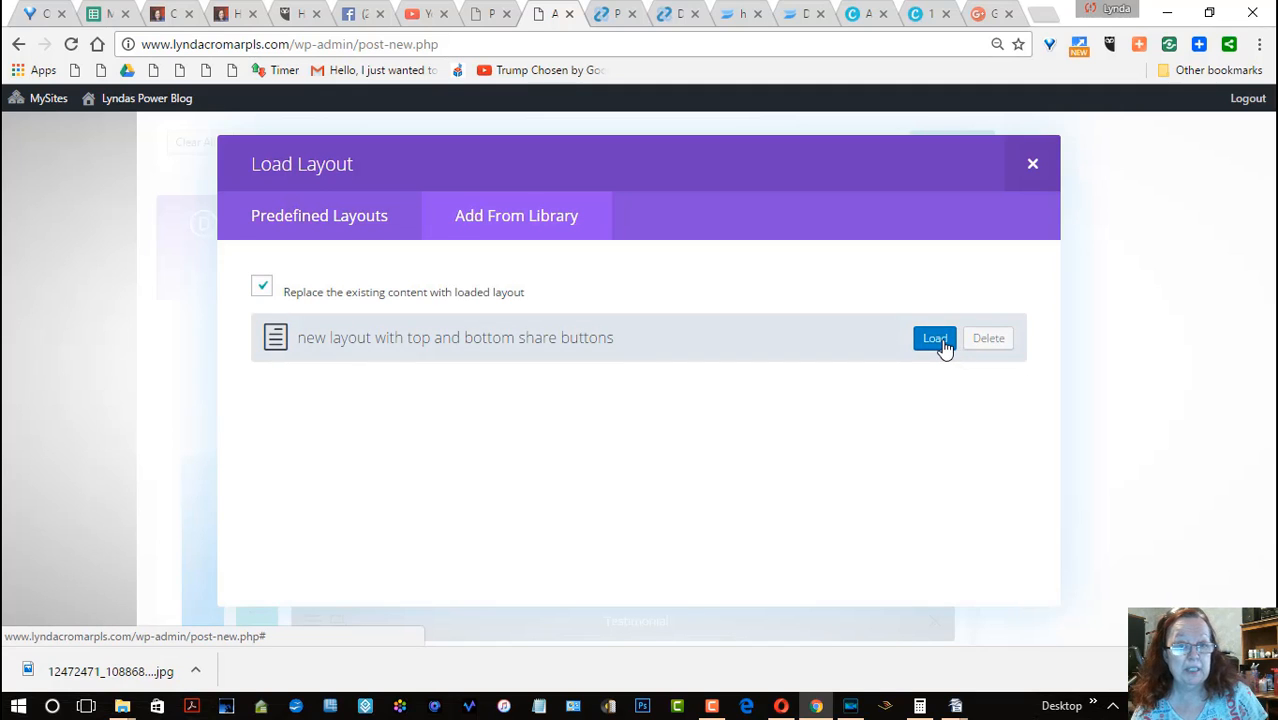
click(934, 339)
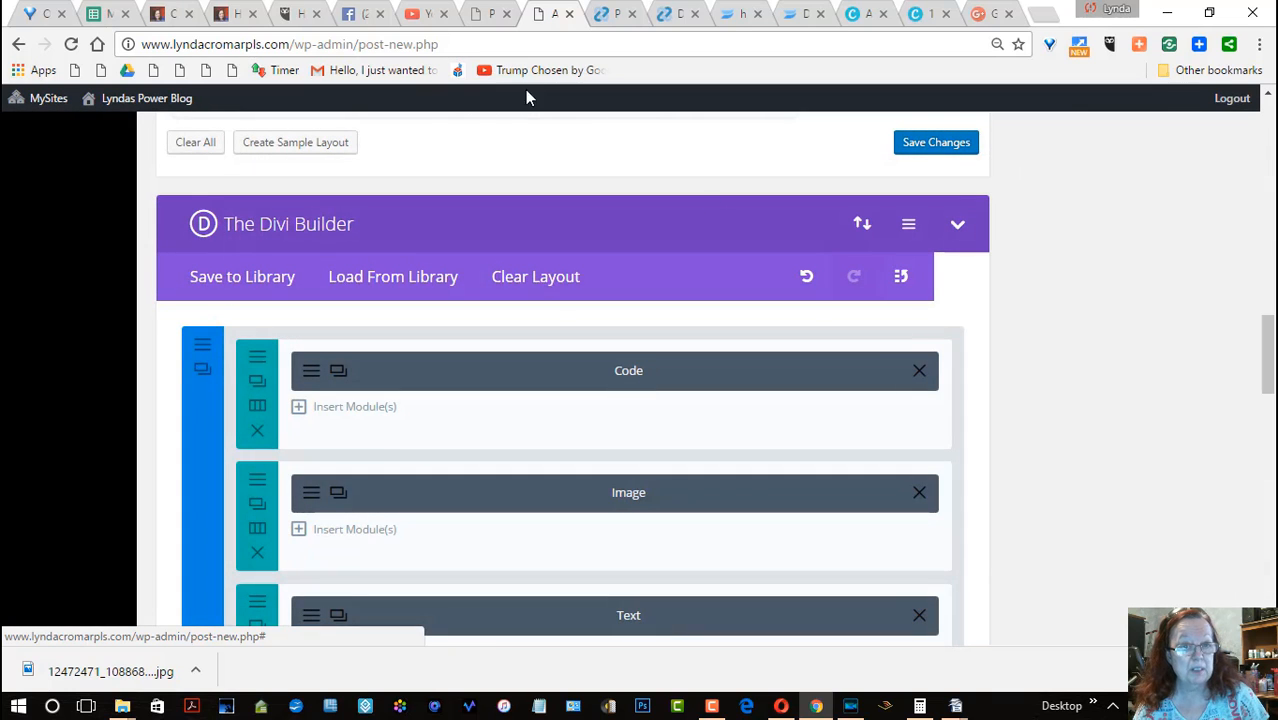
Step: Duplicate the Text module row below the Image module and remove the Text module from the copy
drag(1263, 324, 1268, 370)
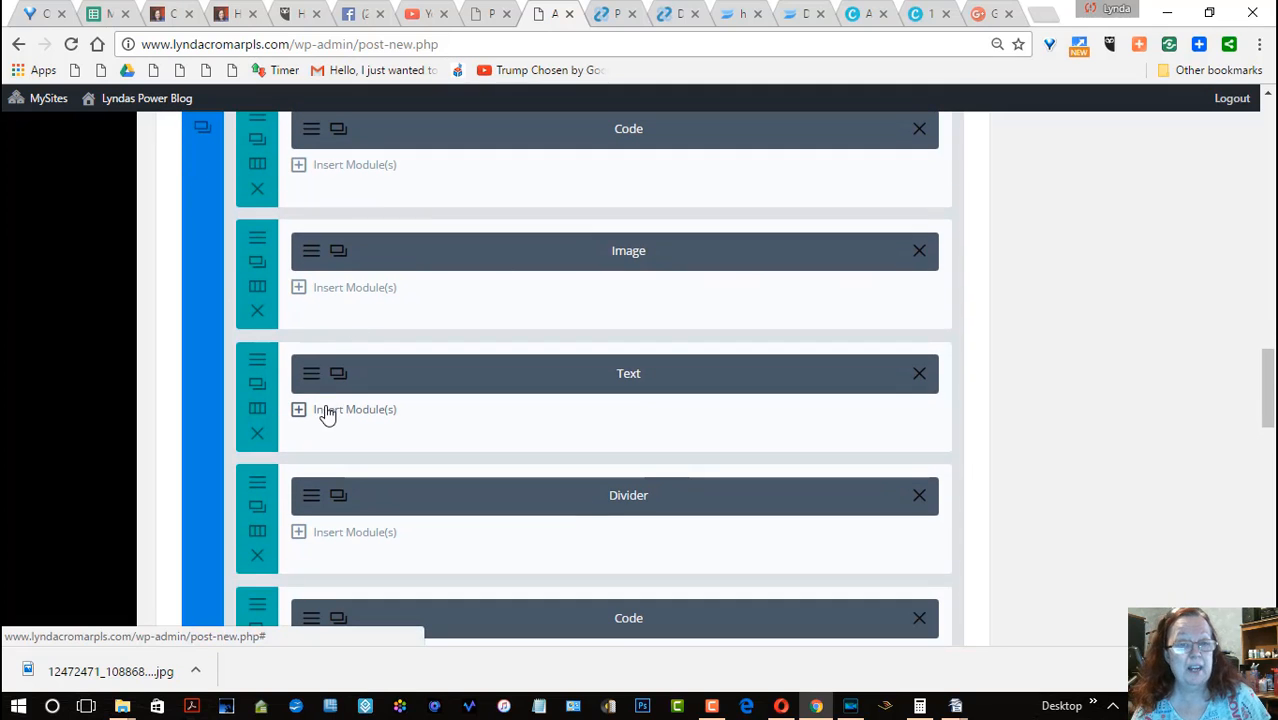
click(256, 386)
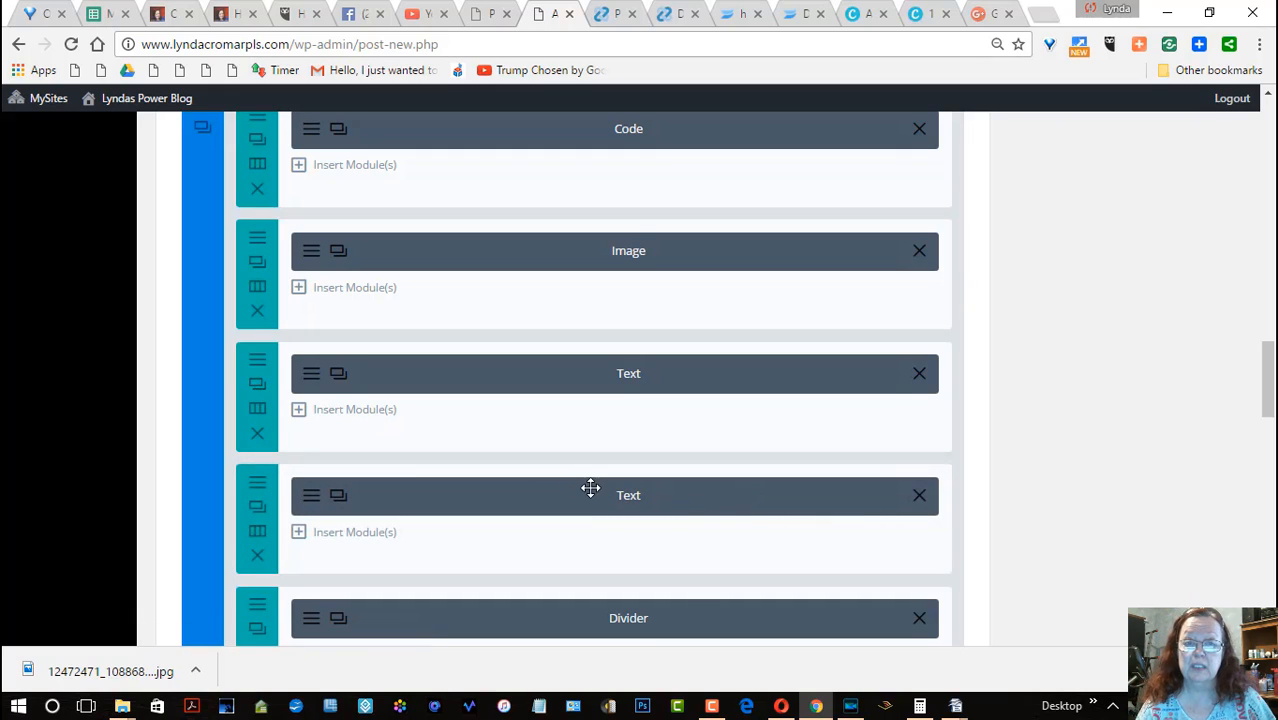
click(919, 497)
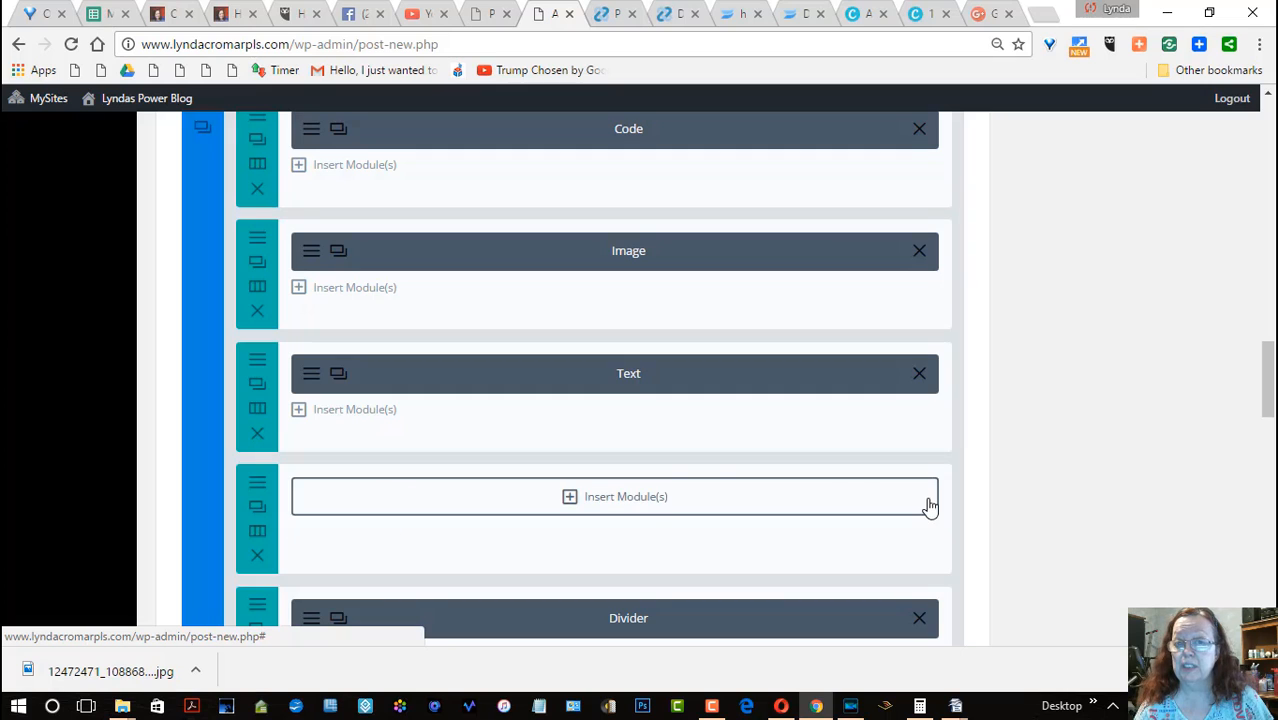
Step: Look through the modules available for the empty row and close the list without inserting any
click(571, 499)
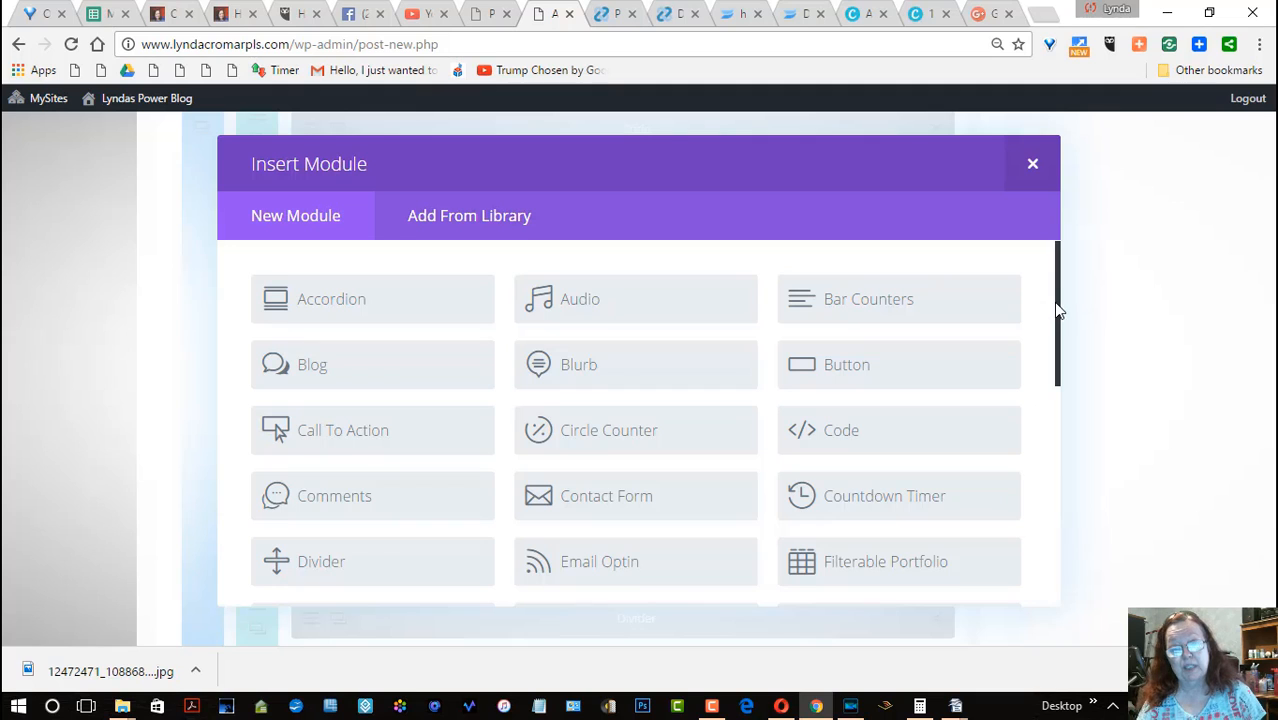
mouse_move(1060, 325)
mouse_down()
mouse_move(1037, 528)
mouse_move(1067, 306)
mouse_up()
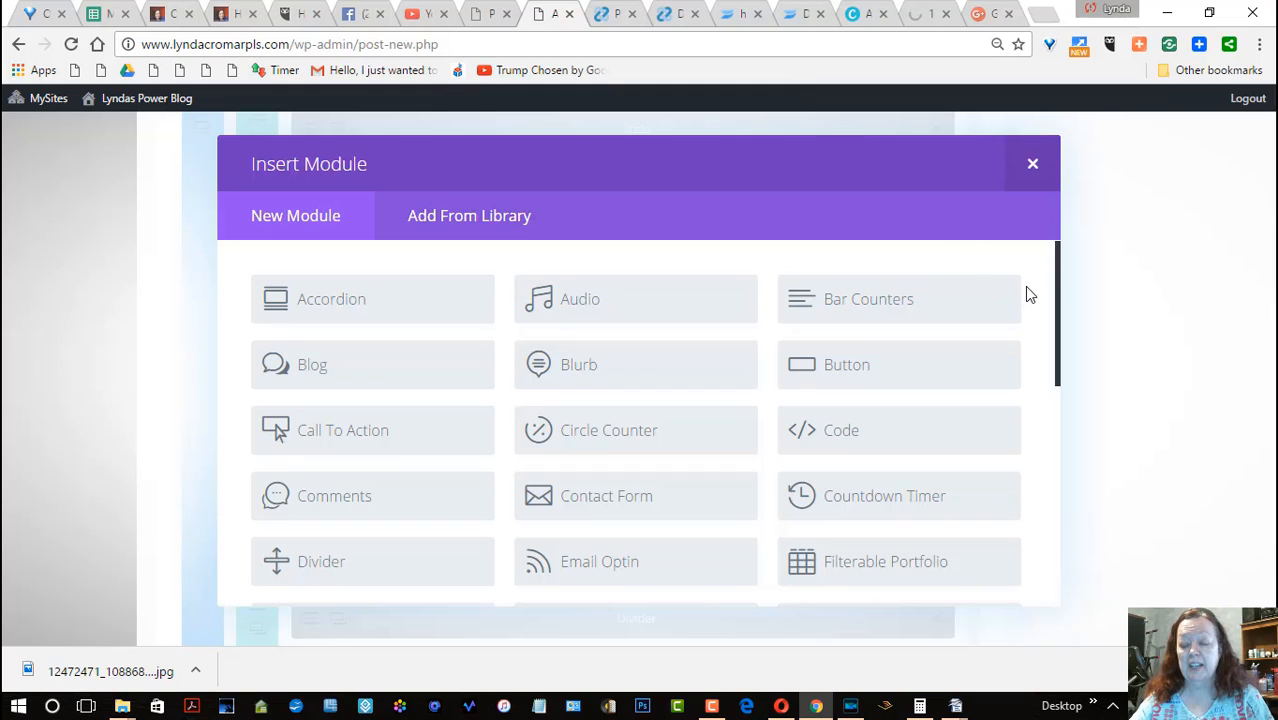
drag(1063, 266, 1066, 394)
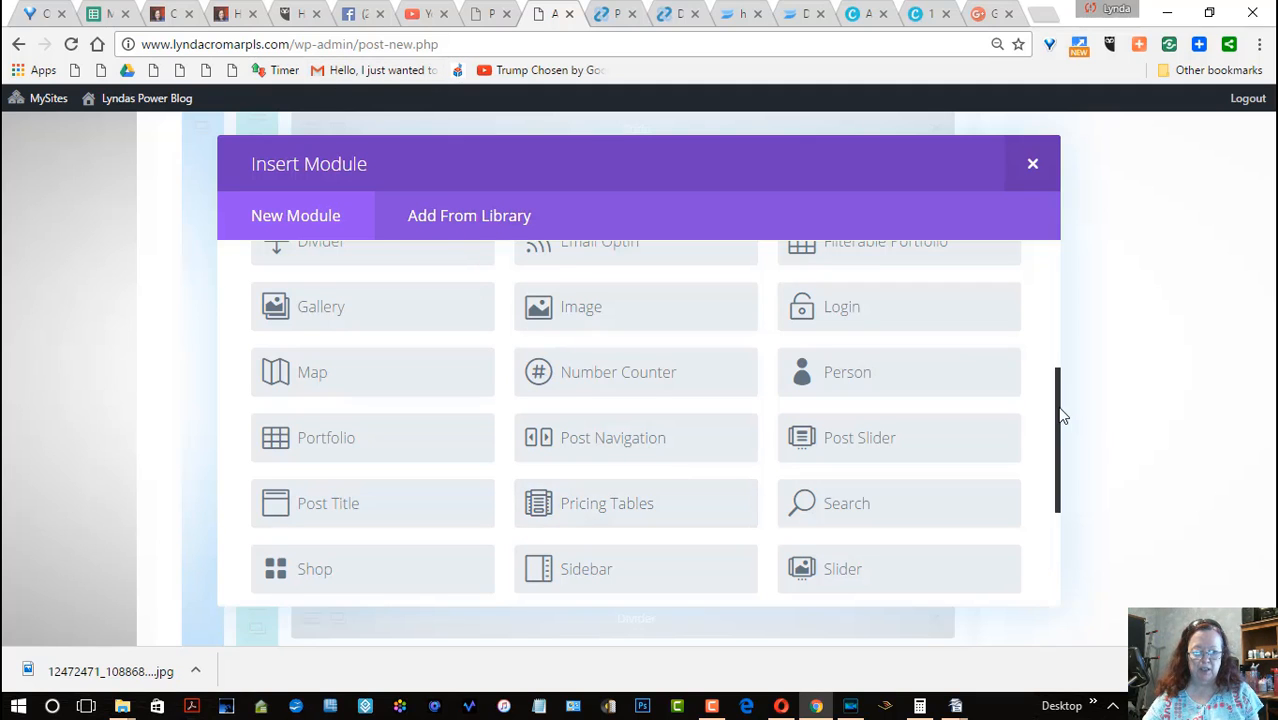
drag(1062, 417, 1078, 300)
click(1031, 166)
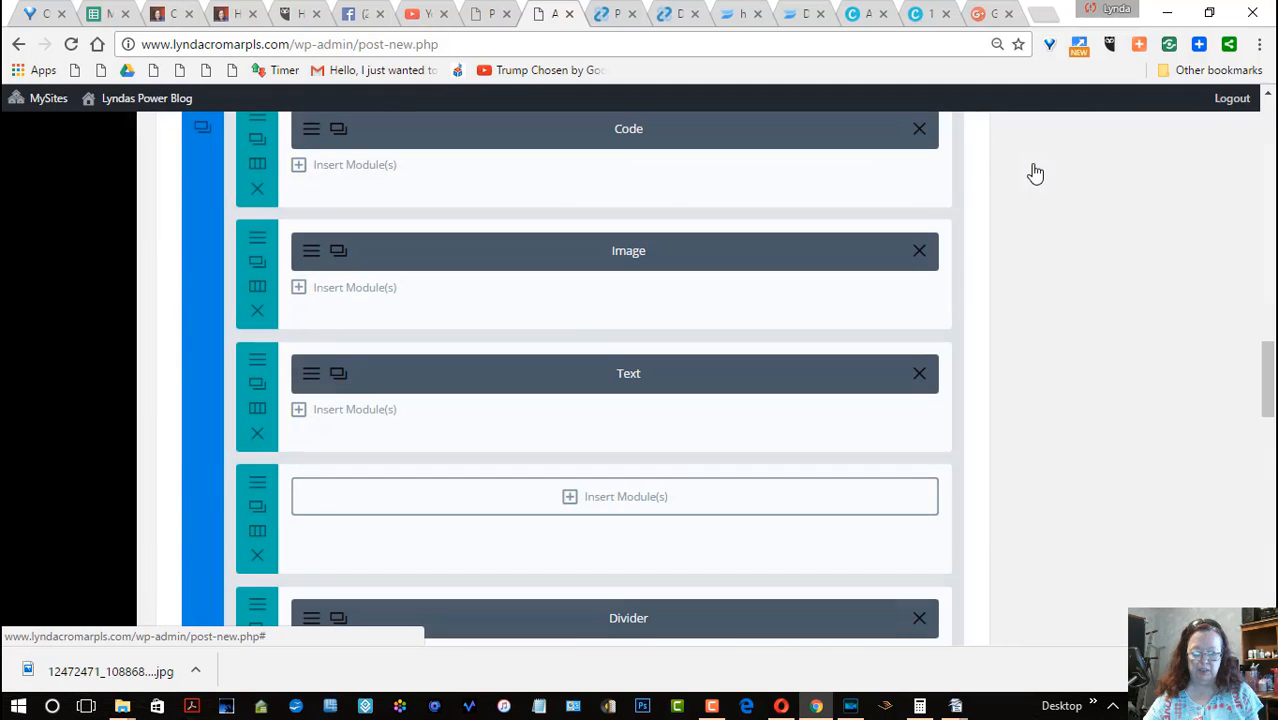
Step: Delete the empty row between the Text and Divider modules
mouse_move(1271, 368)
mouse_down()
mouse_move(1271, 345)
mouse_move(1272, 390)
mouse_up()
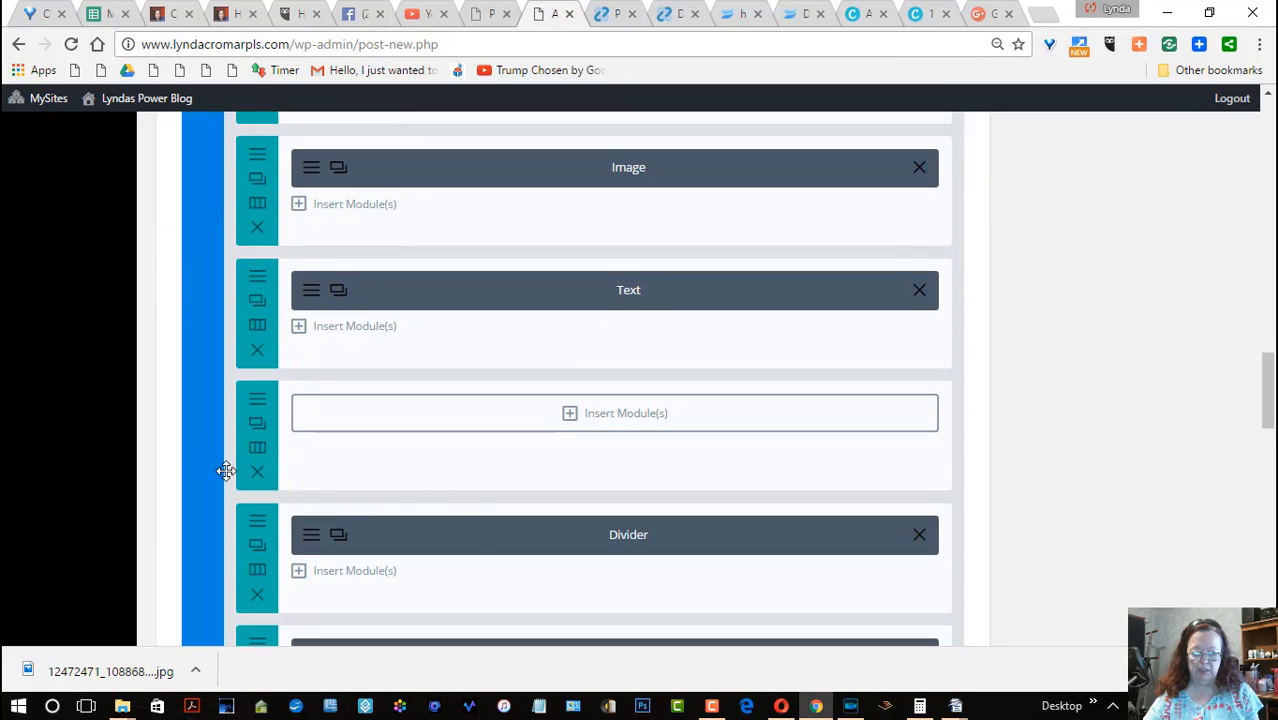
click(262, 476)
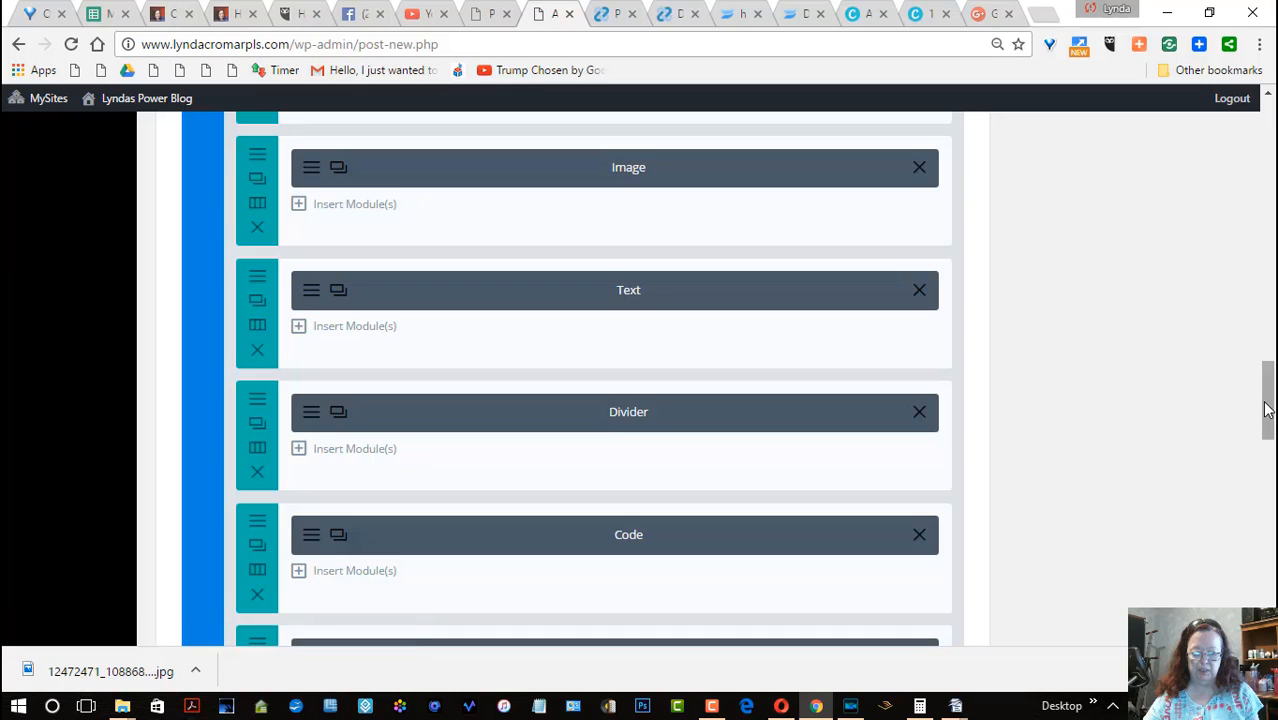
Step: Change the Text module row below the upper Image module to two equal 1/2 columns
drag(1270, 405, 1267, 351)
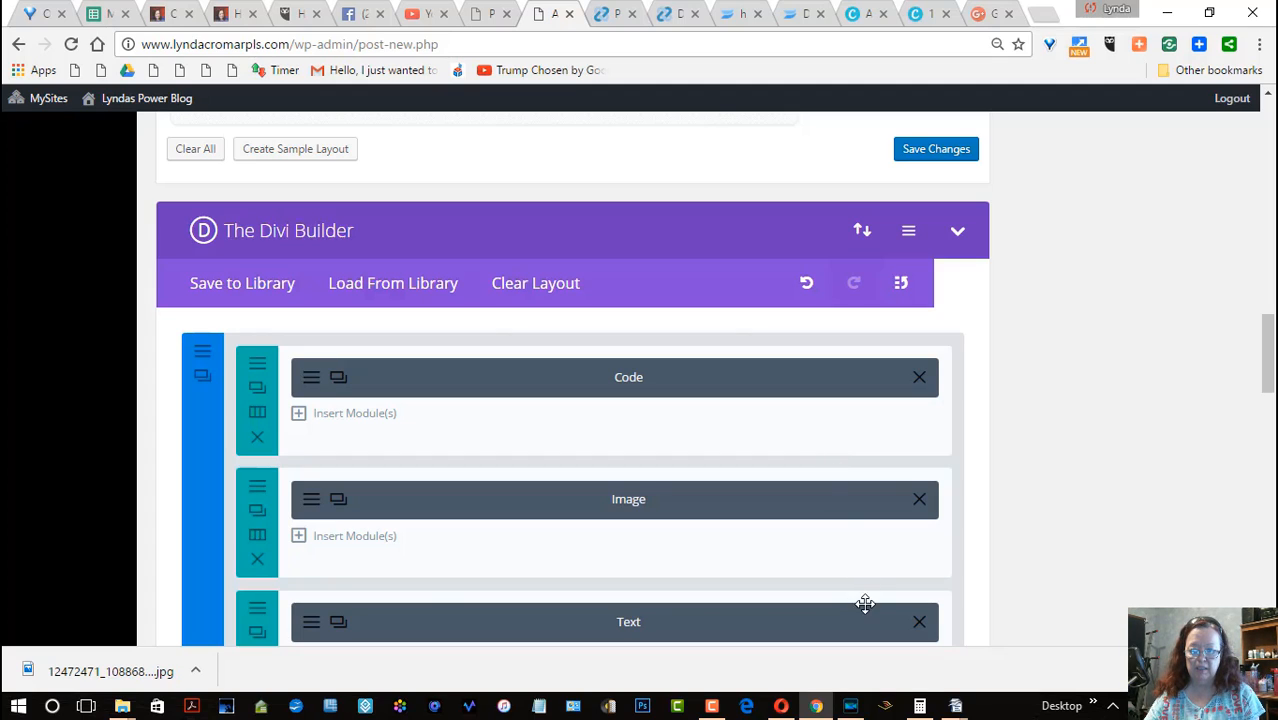
drag(1273, 345, 1273, 372)
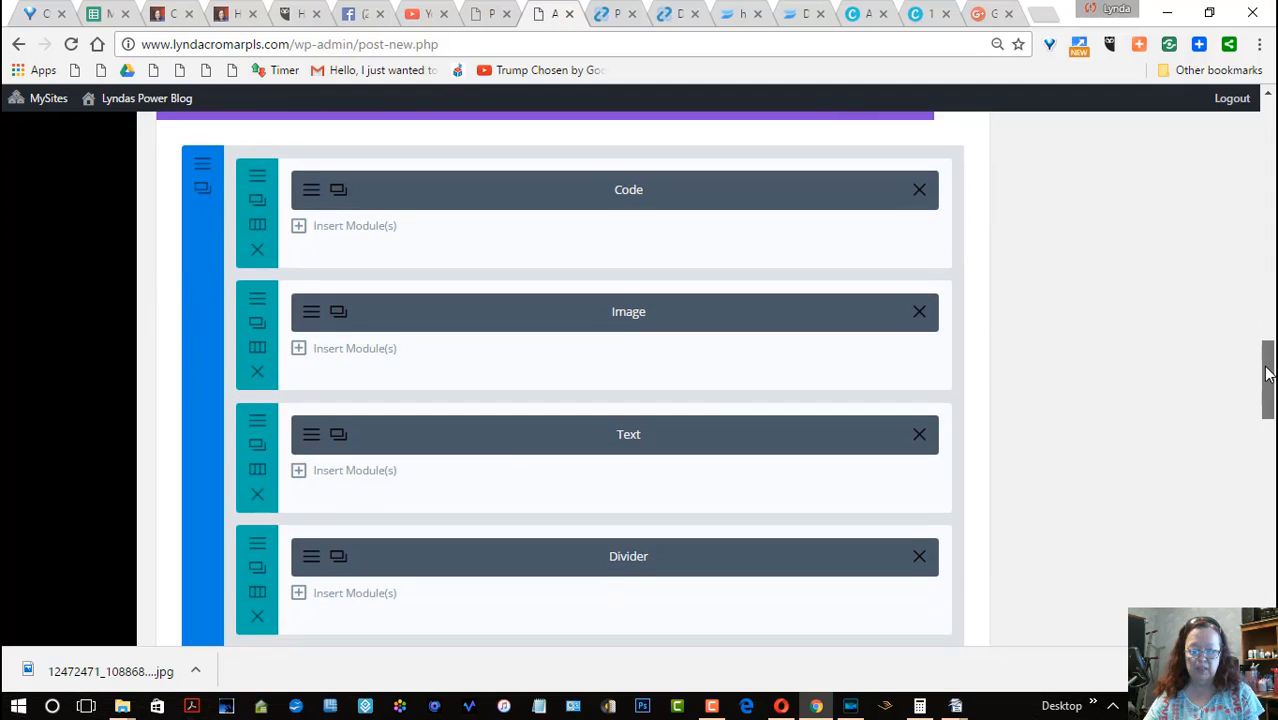
click(257, 472)
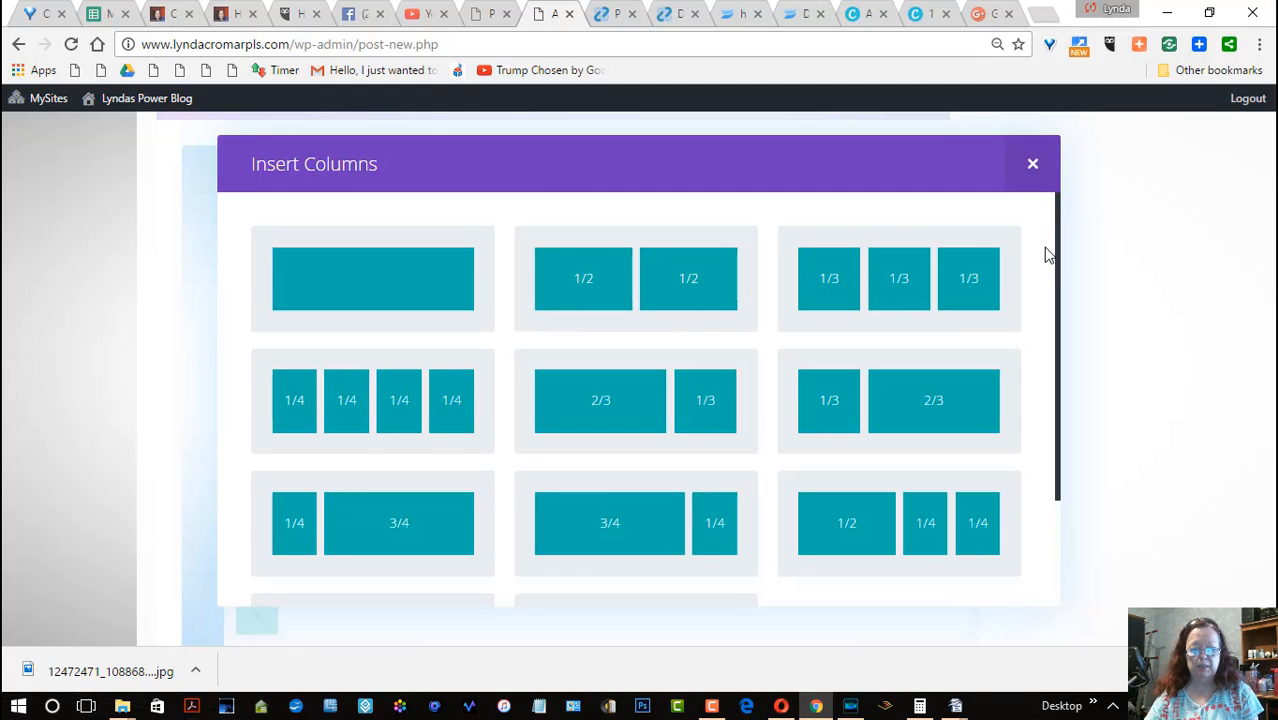
click(704, 289)
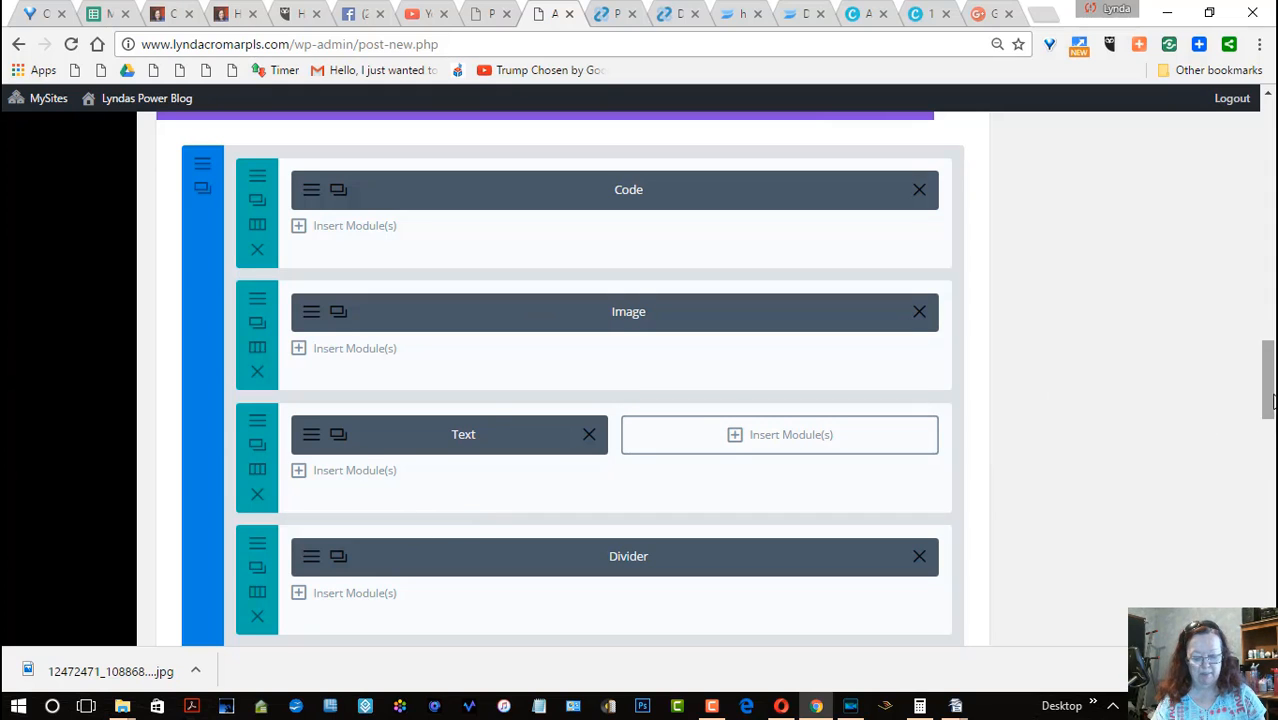
drag(1271, 401, 1271, 466)
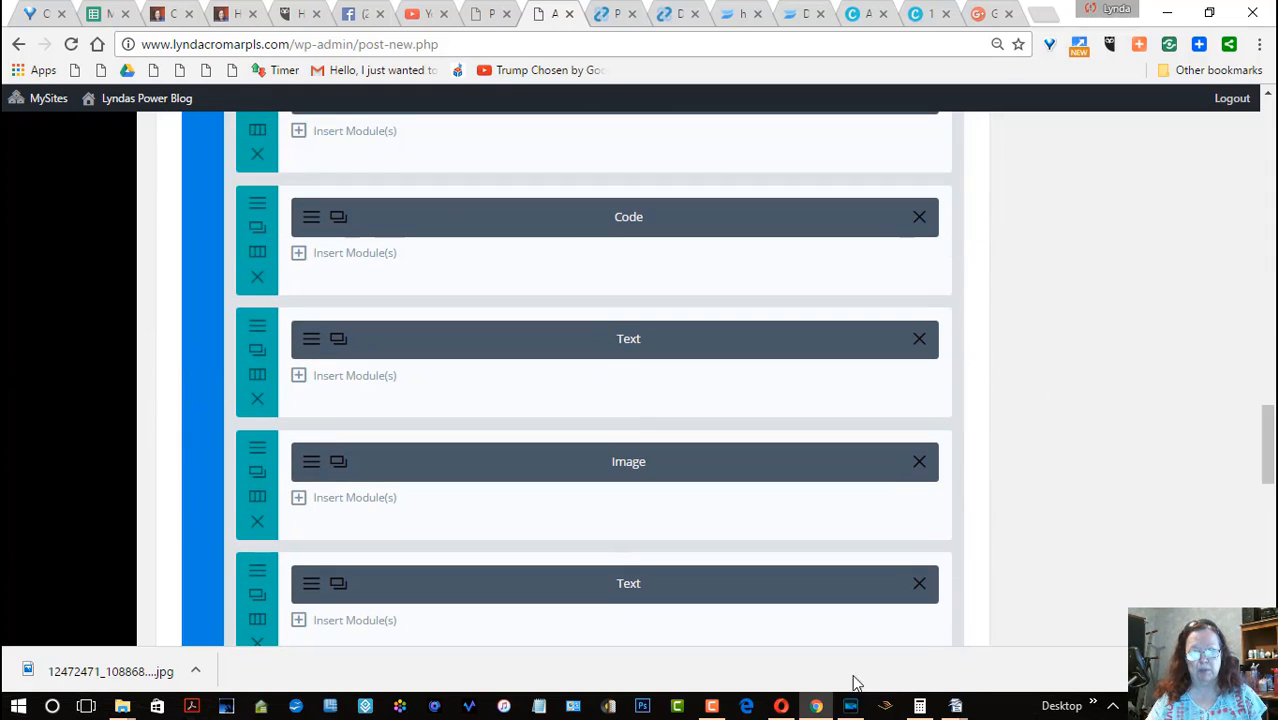
click(711, 706)
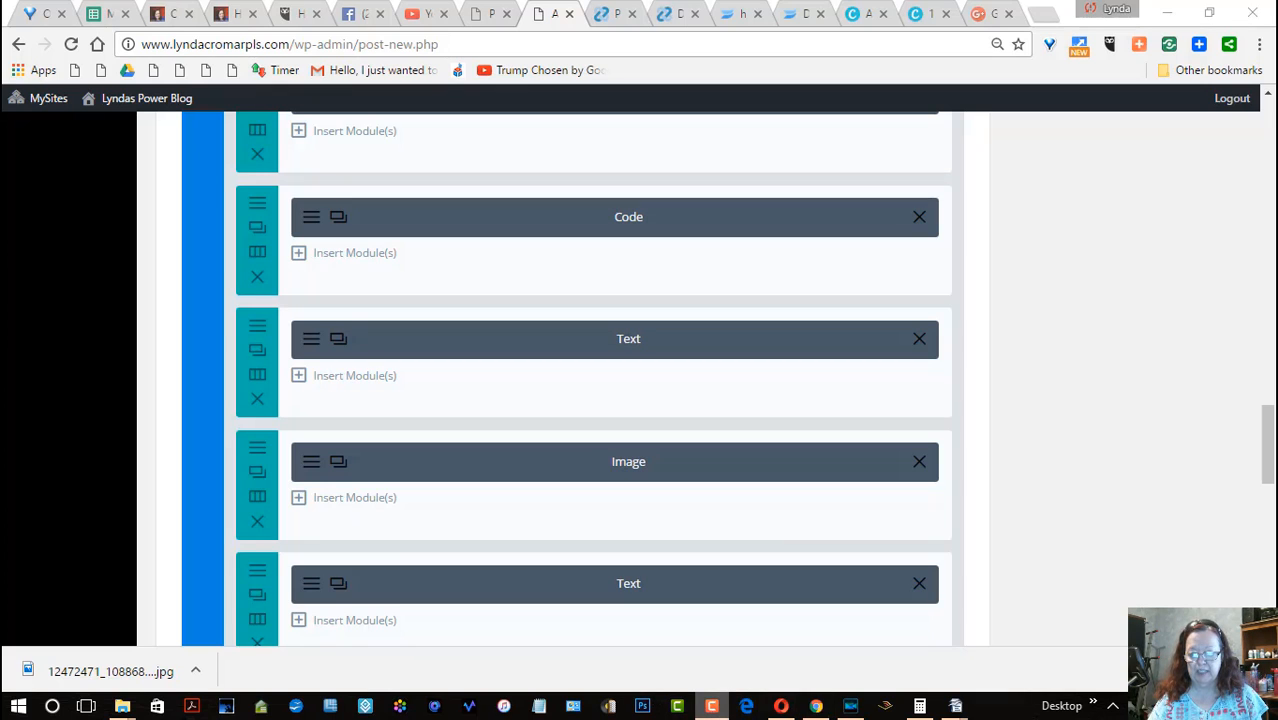